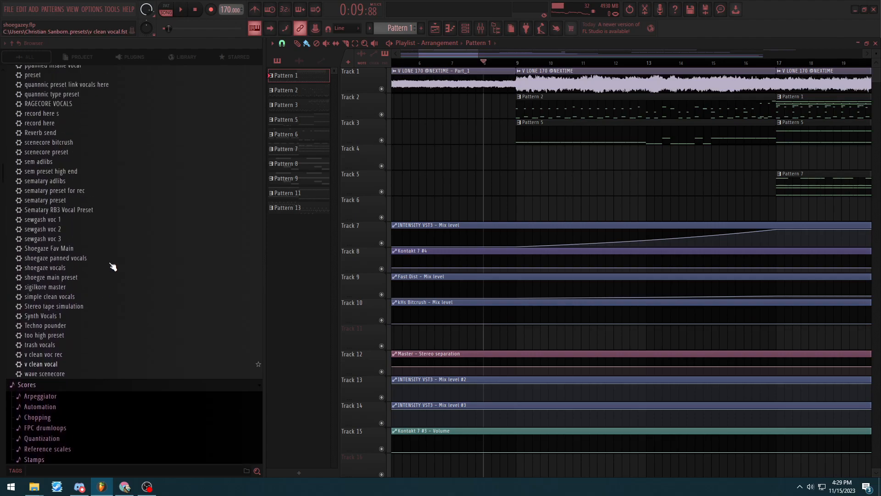
# Step: Open the first Track 1 clip's sample settings and browse the NEXTIME SHOEGAZE GUITARS folder in 2nd Drumkits, previewing a loop
pyautogui.doubleClick(454, 82)
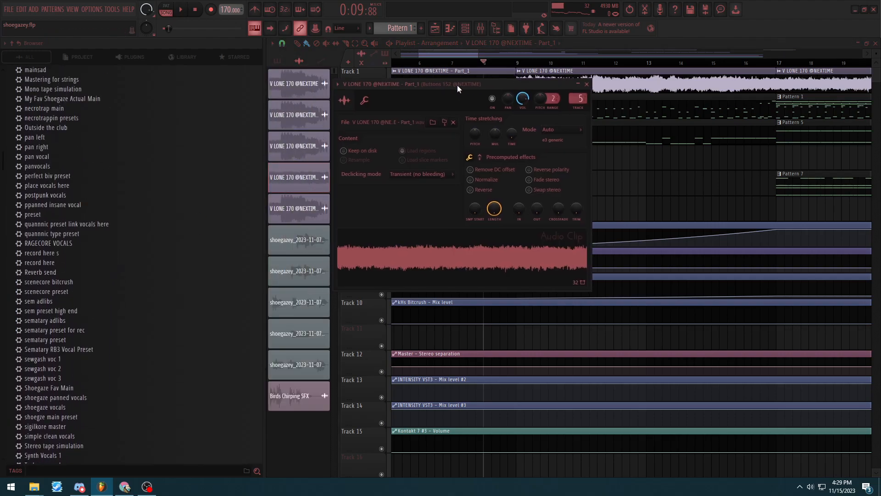
pyautogui.scroll(-8, 156, 191)
pyautogui.click(58, 254)
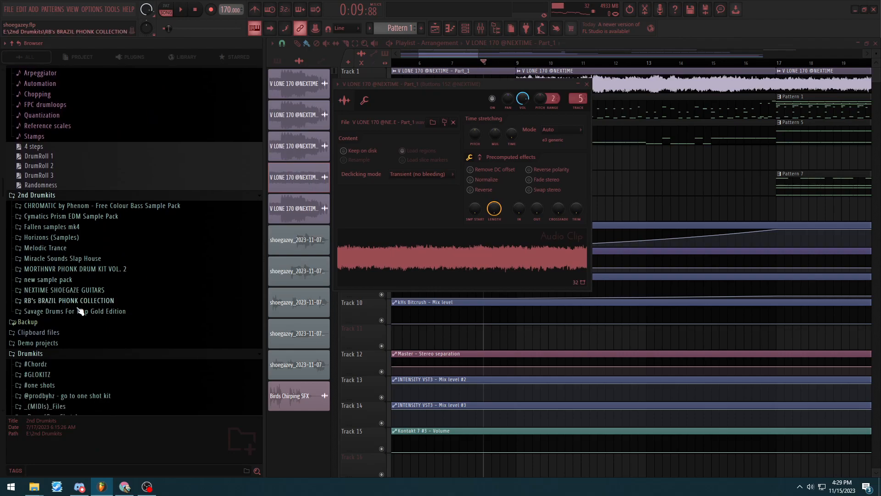
pyautogui.click(79, 291)
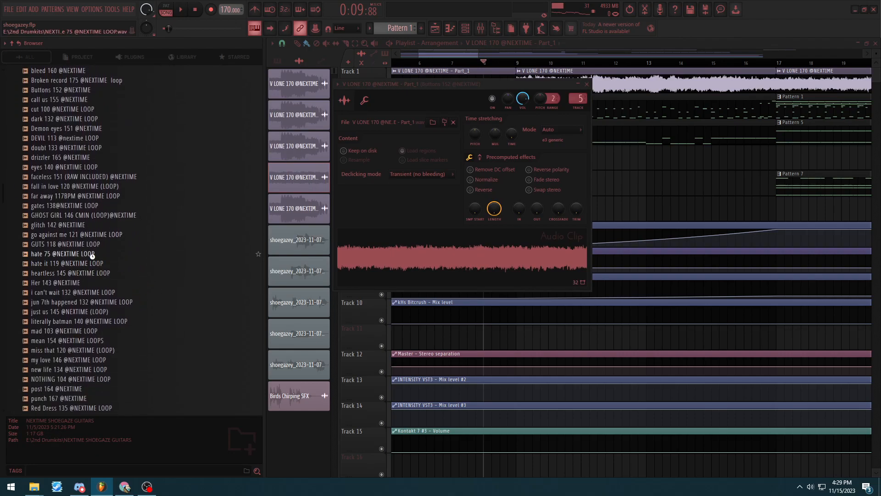
pyautogui.click(99, 254)
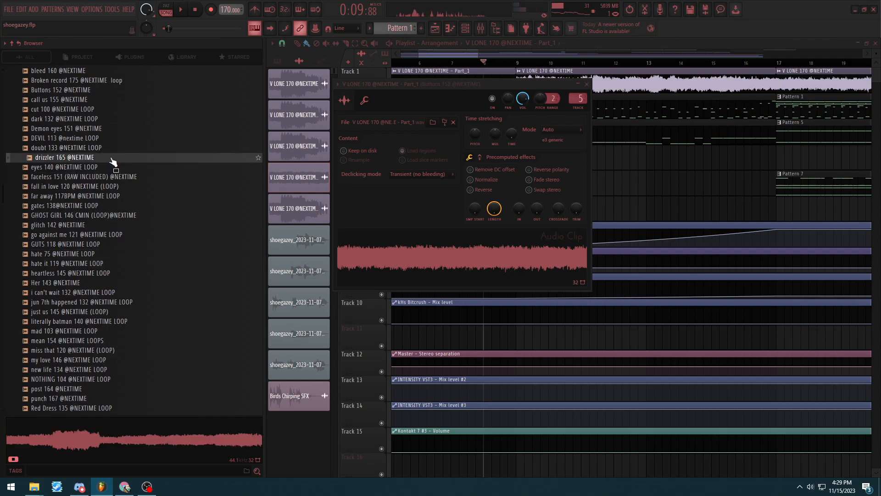
pyautogui.scroll(4, 110, 174)
pyautogui.scroll(-2, 79, 228)
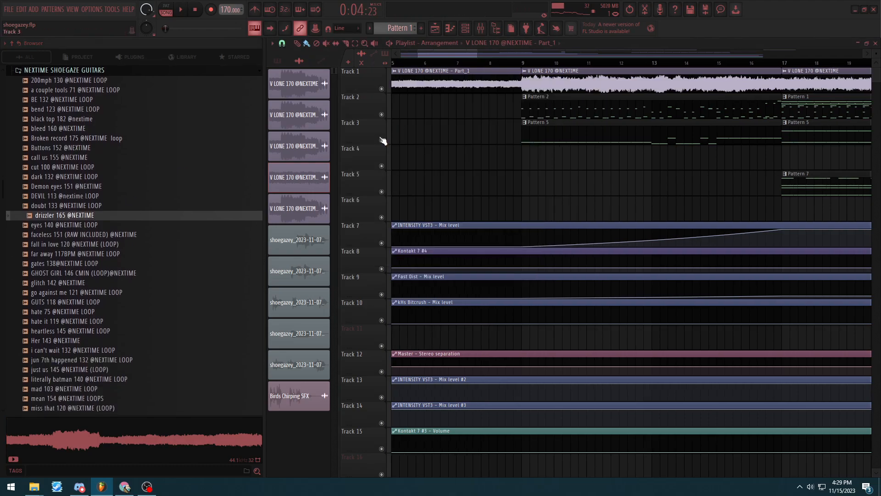
# Step: Play back the full arrangement to hear the guitar loop together with the programmed patterns
pyautogui.scroll(-5, 431, 141)
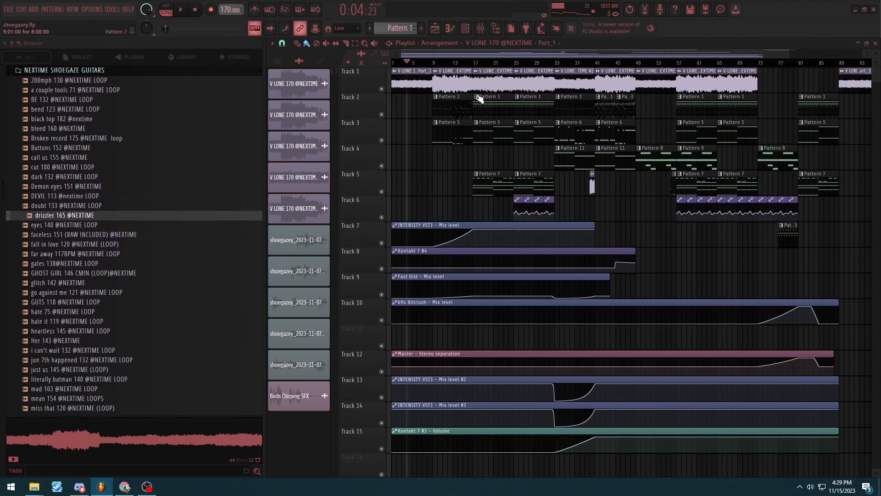
pyautogui.scroll(5, 470, 68)
pyautogui.press('space')
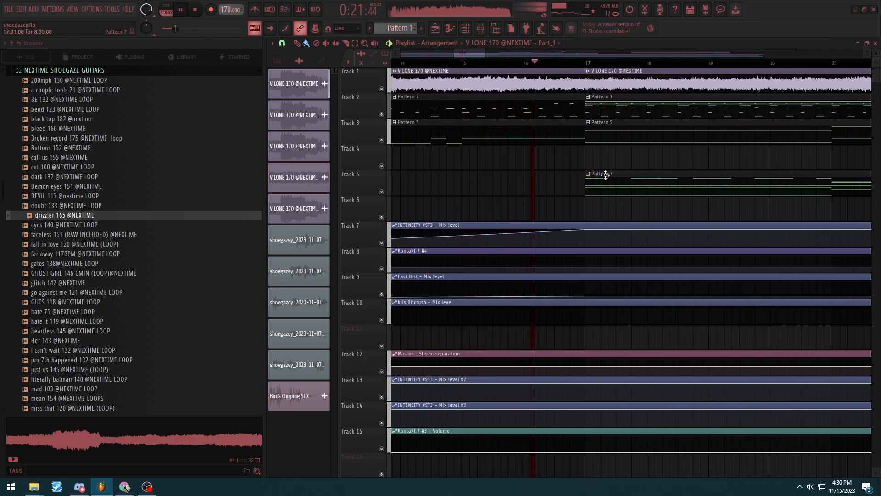
pyautogui.scroll(-5, 596, 174)
pyautogui.scroll(-3, 608, 163)
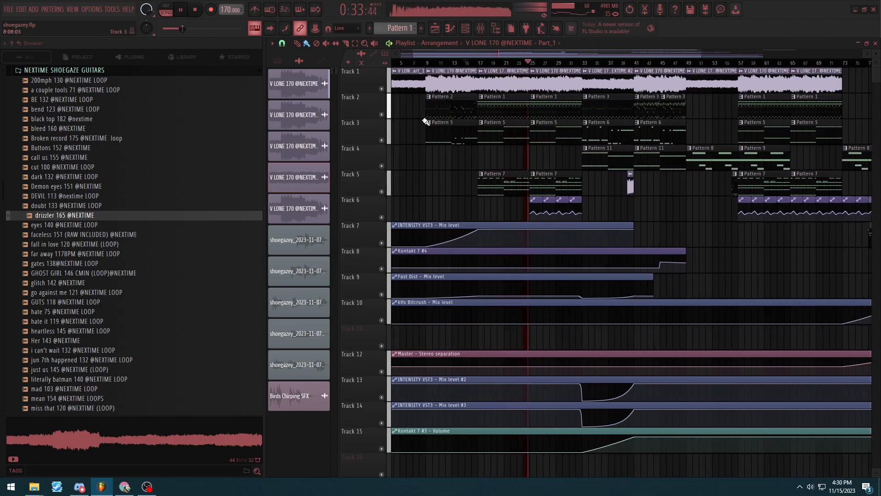
pyautogui.press('space')
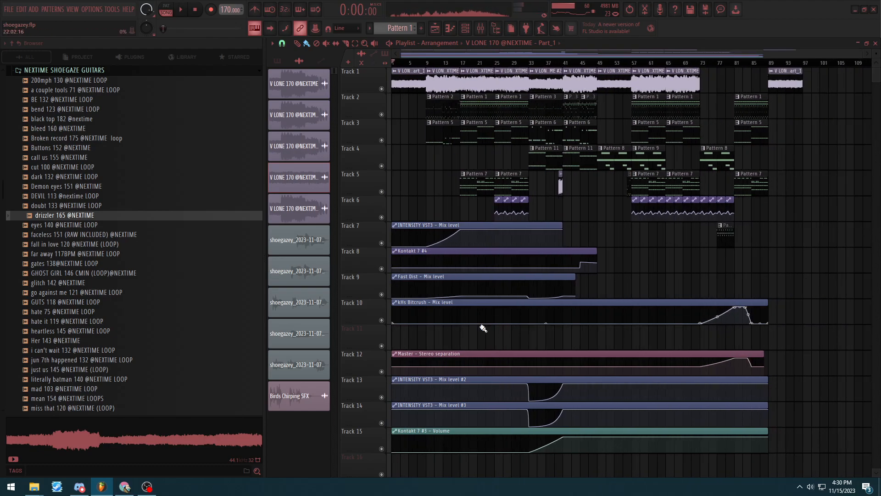
# Step: Highlight the automation clips on Tracks 7 to 15, clear the selection and solo the guitar loop on Track 1
pyautogui.moveTo(424, 196); pyautogui.dragTo(410, 457)
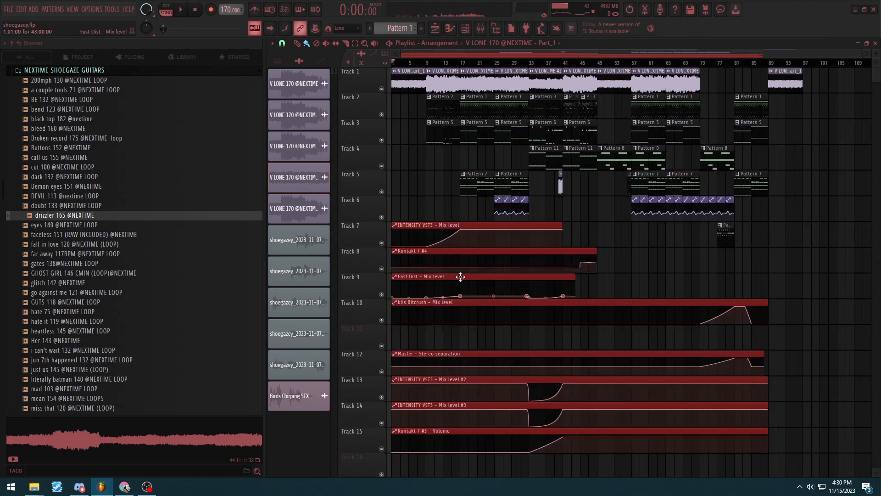
pyautogui.keyDown('ctrl'); pyautogui.click(453, 338); pyautogui.keyUp('ctrl')
pyautogui.scroll(6, 350, 280)
pyautogui.doubleClick(417, 90)
pyautogui.click(432, 63)
pyautogui.rightClick(381, 88)
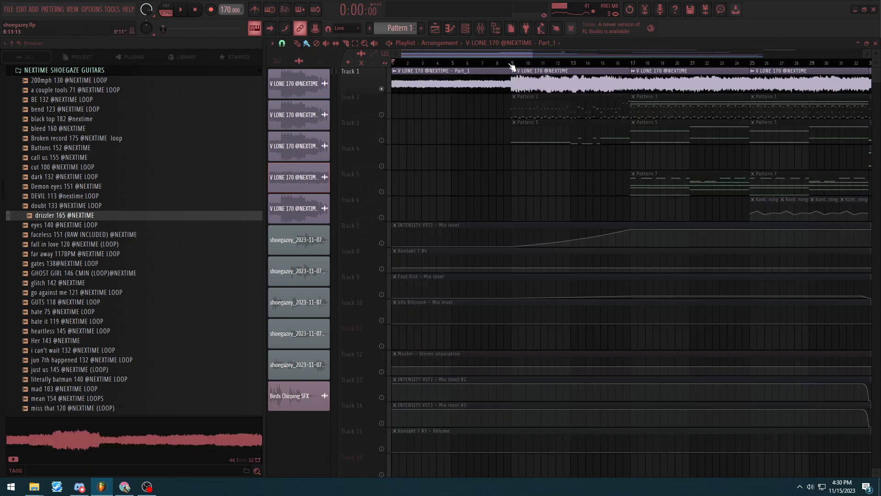
pyautogui.press('space')
pyautogui.press('space')
# Step: Unmute the automation tracks, Tracks 7 to 10 and 12 to 15, alongside the soloed Track 1
pyautogui.click(381, 243)
pyautogui.click(381, 268)
pyautogui.click(381, 294)
pyautogui.click(381, 320)
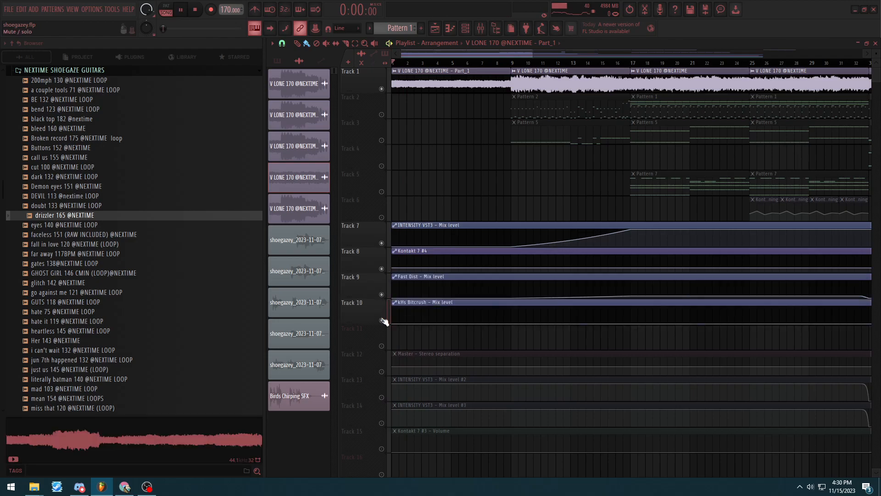
pyautogui.press('space')
pyautogui.click(381, 371)
pyautogui.click(381, 397)
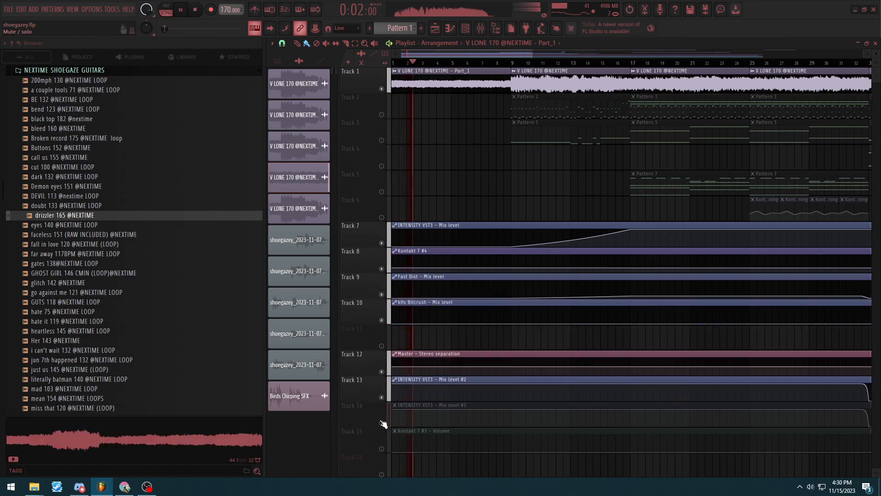
pyautogui.click(381, 422)
pyautogui.click(381, 448)
# Step: Listen to the Track 1 guitar loop with its automation in the sections around bars 8 and 15
pyautogui.scroll(-3, 434, 358)
pyautogui.click(458, 63)
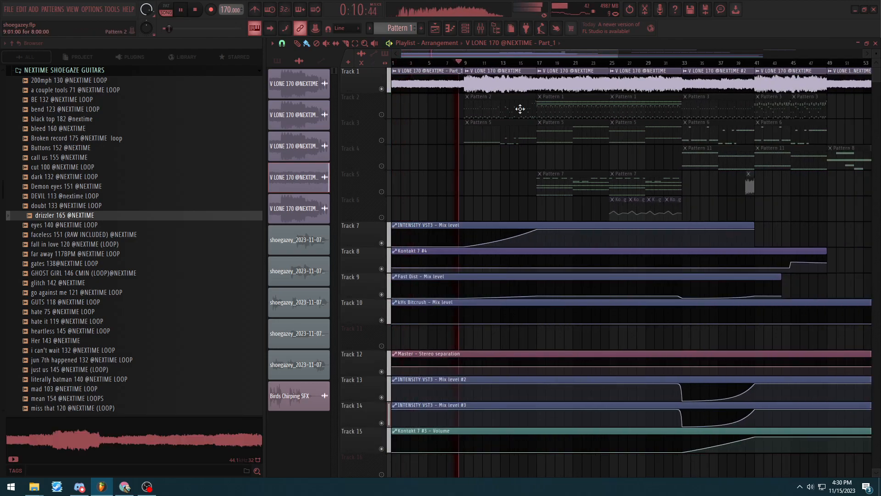
pyautogui.scroll(-2, 527, 112)
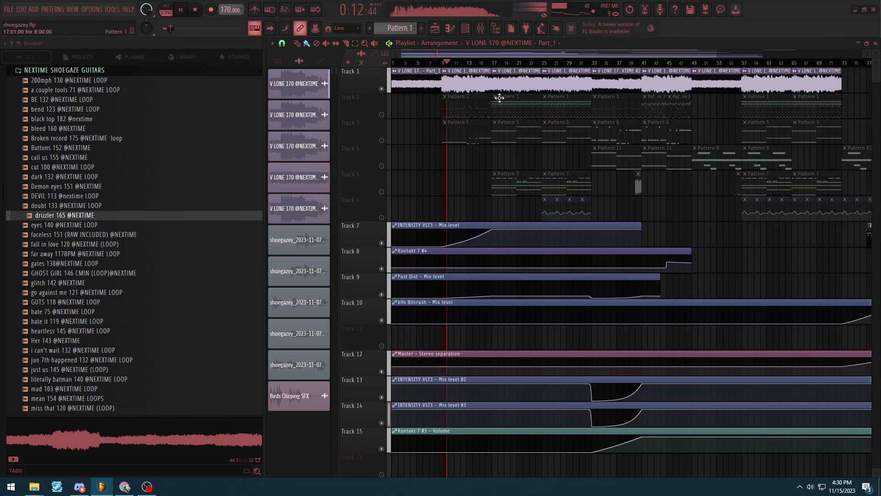
pyautogui.click(482, 64)
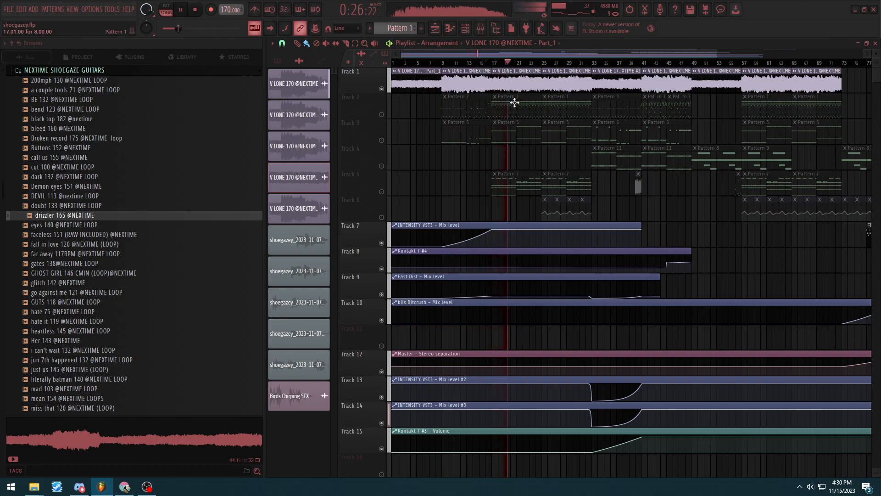
pyautogui.press('space')
# Step: Unmute Track 5 so the Pattern 7 clips can be heard with the Track 1 loop
pyautogui.scroll(-2, 485, 102)
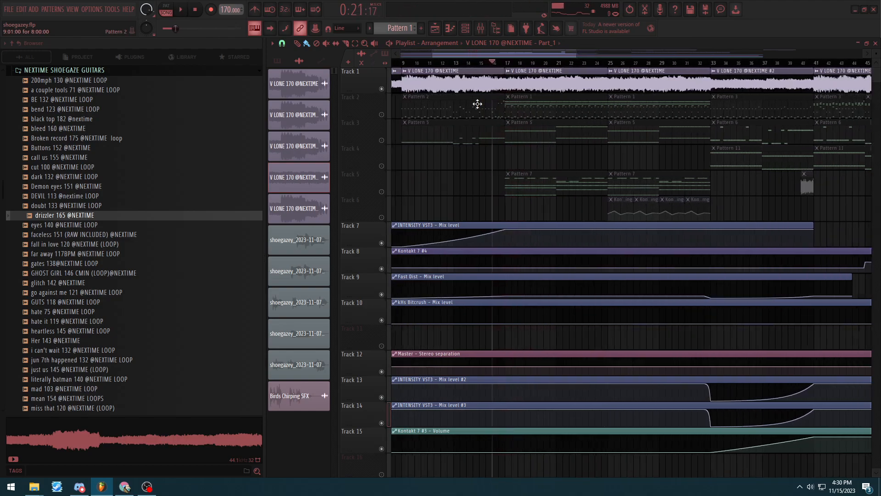
pyautogui.scroll(5, 474, 97)
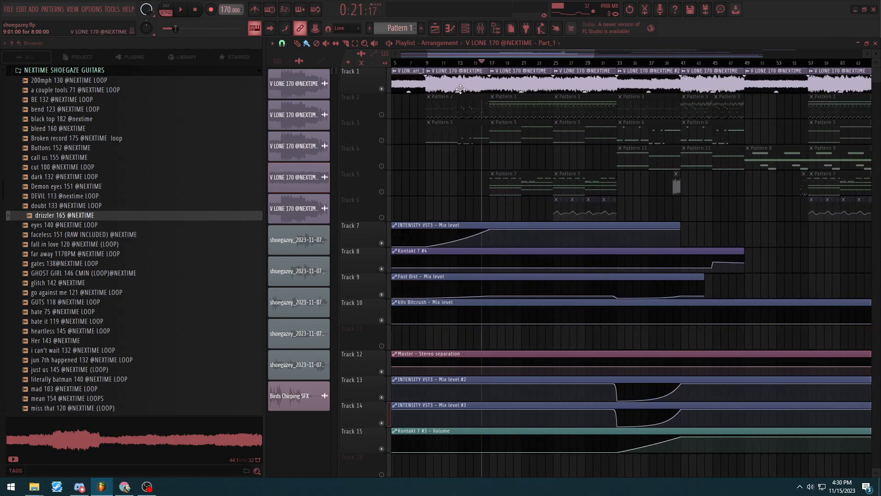
pyautogui.scroll(-5, 527, 114)
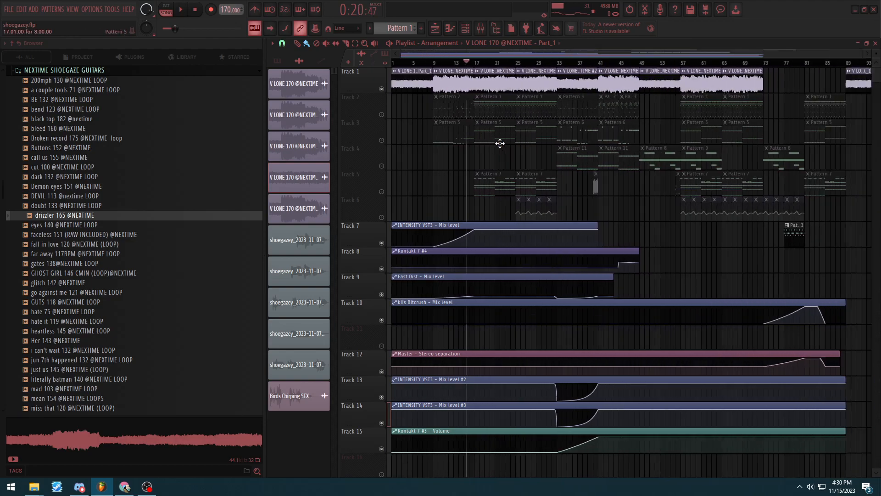
pyautogui.scroll(3, 459, 115)
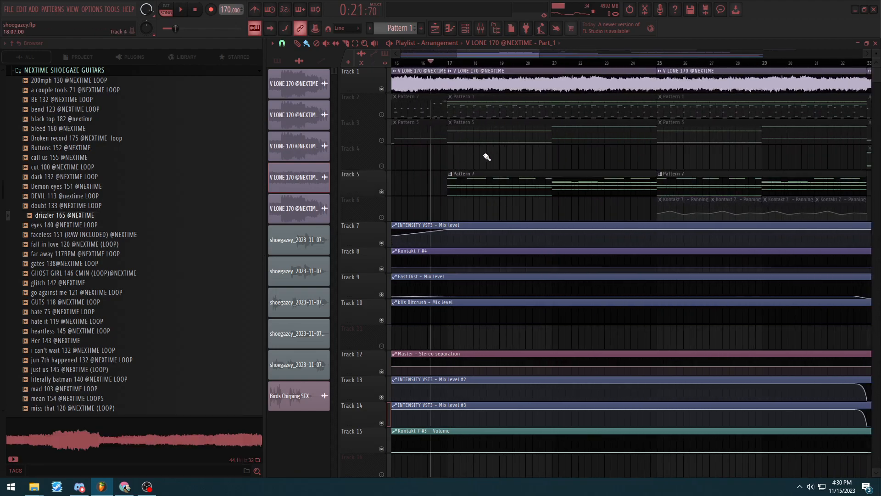
pyautogui.scroll(-3, 487, 147)
pyautogui.scroll(4, 468, 134)
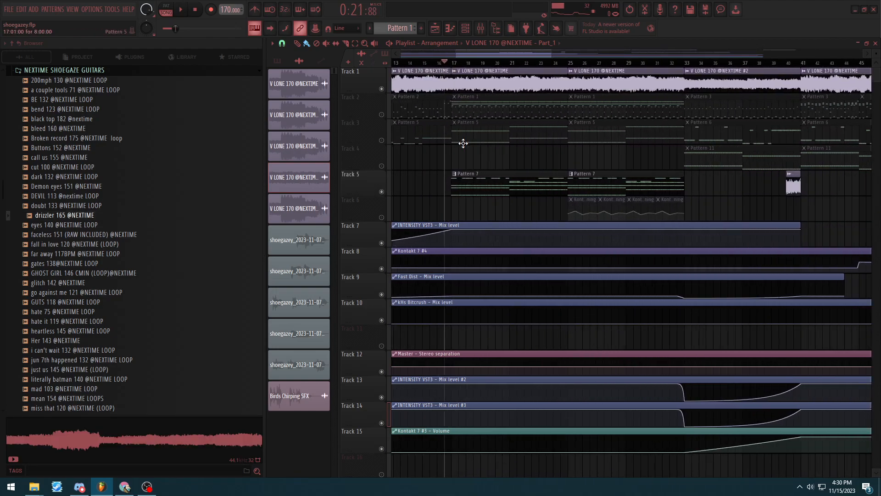
# Step: Make Pattern 7 on Track 5 the active pattern
pyautogui.click(473, 173)
pyautogui.scroll(-4, 486, 147)
pyautogui.scroll(2, 472, 128)
pyautogui.doubleClick(477, 73)
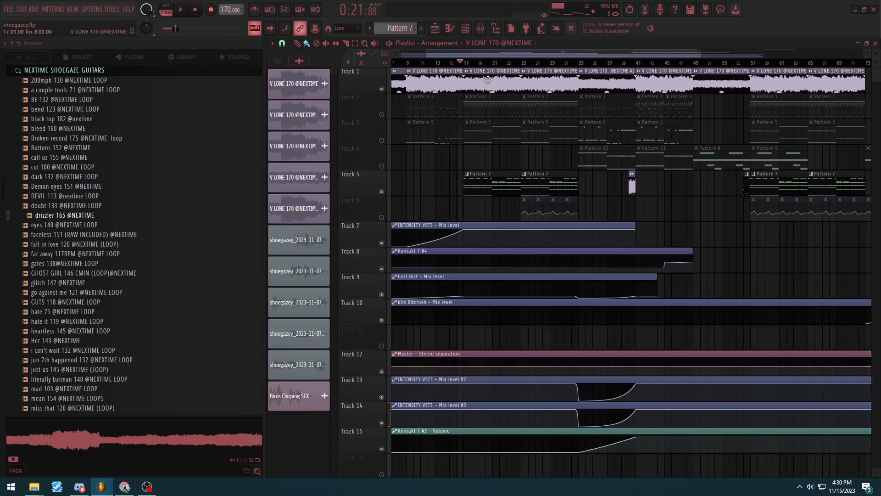
pyautogui.click(581, 149)
pyautogui.click(507, 179)
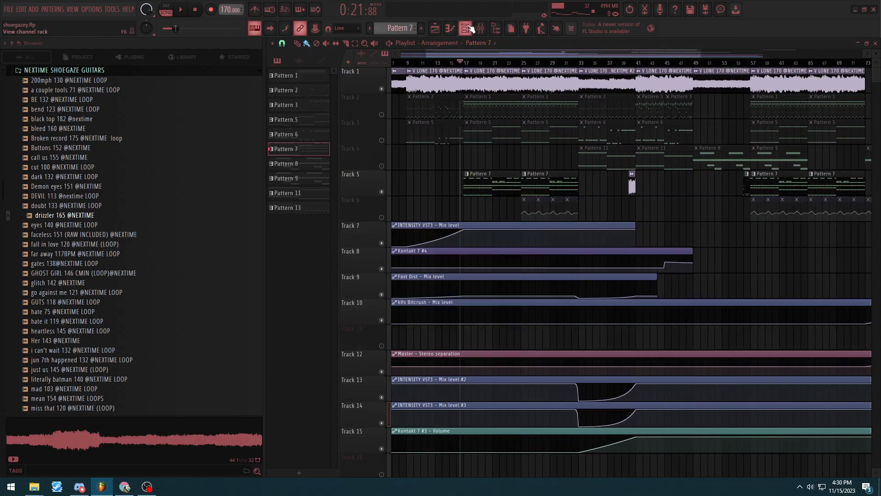
# Step: Open the Kontakt 7 #2 instrument from the Channel rack, run it in demo mode and close its window
pyautogui.click(470, 29)
pyautogui.click(464, 160)
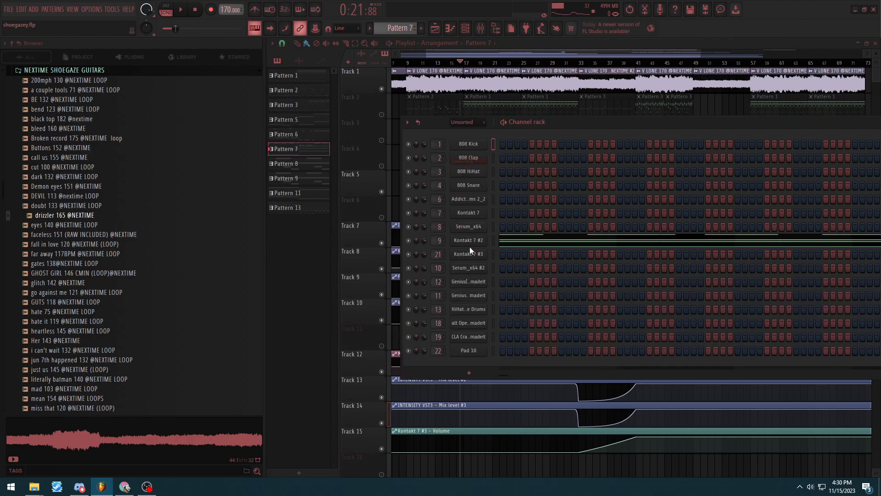
pyautogui.click(507, 245)
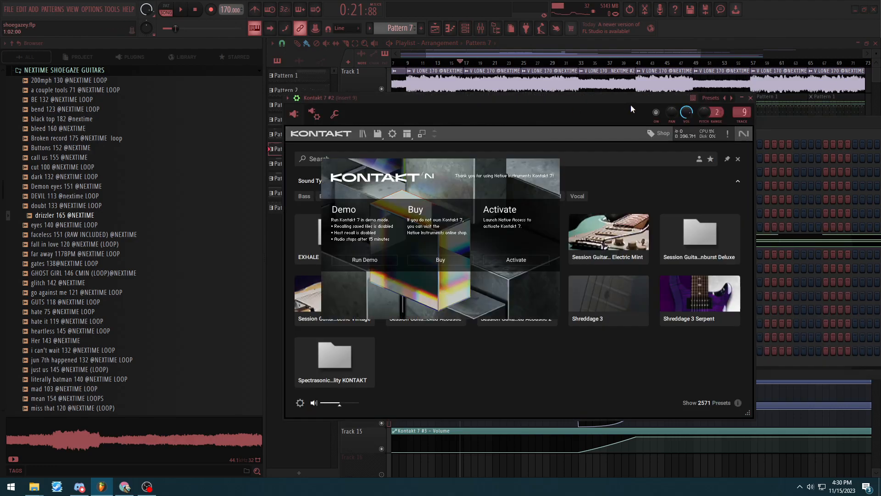
pyautogui.click(372, 261)
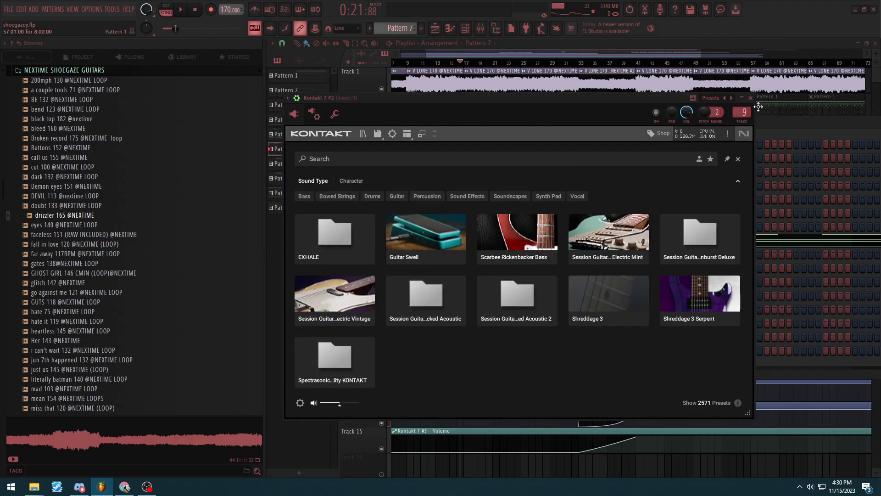
pyautogui.click(750, 98)
# Step: Examine Pattern 7's Kontakt 7 #2 notes in the piano roll, play them in pattern mode and close the piano roll
pyautogui.rightClick(466, 238)
pyautogui.click(488, 240)
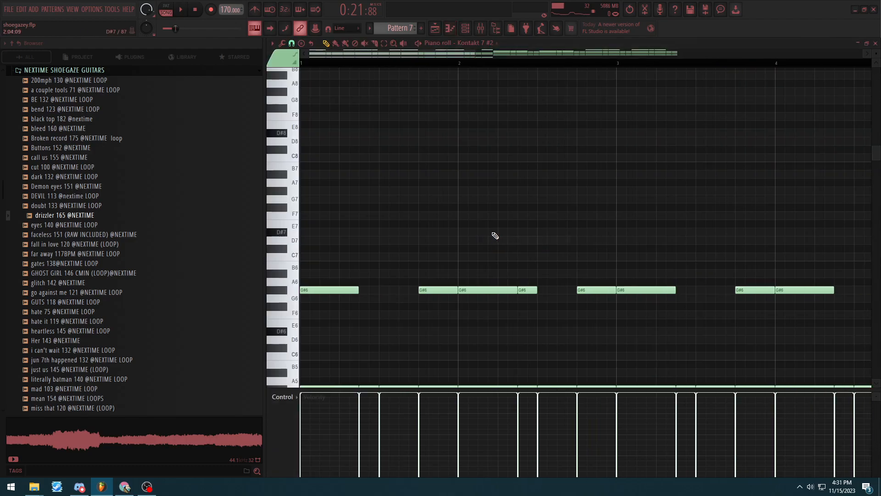
pyautogui.scroll(2, 502, 216)
pyautogui.moveTo(697, 96); pyautogui.dragTo(304, 383)
pyautogui.keyDown('ctrl'); pyautogui.click(424, 296); pyautogui.keyUp('ctrl')
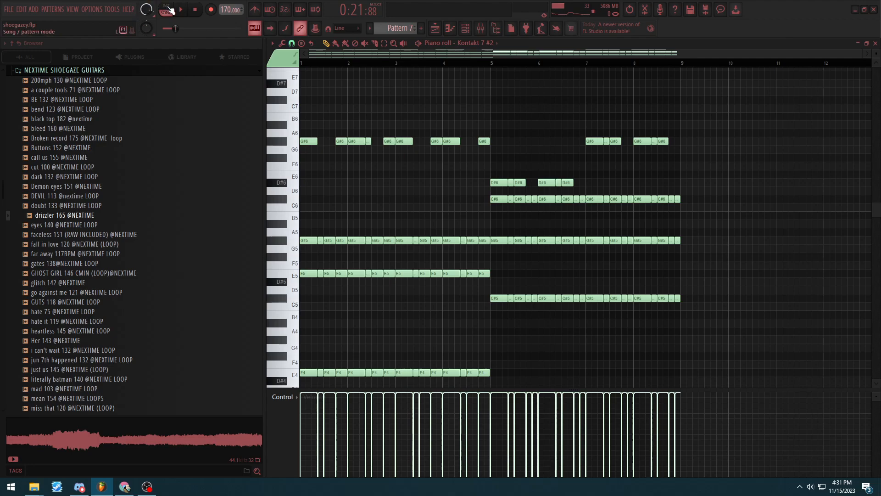
pyautogui.press('space')
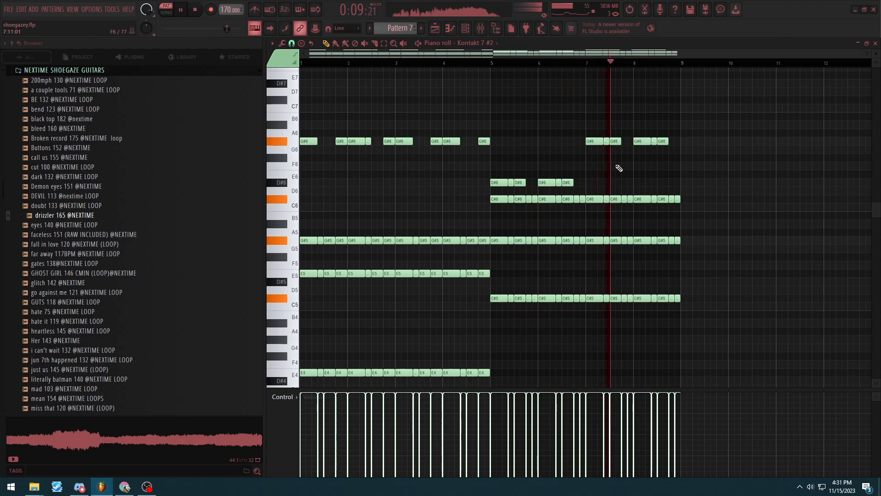
pyautogui.click(875, 43)
pyautogui.press('space')
# Step: Play the song from bar 17, muting and unmuting Track 5 to compare the loop without and with Pattern 7
pyautogui.click(464, 63)
pyautogui.scroll(3, 502, 185)
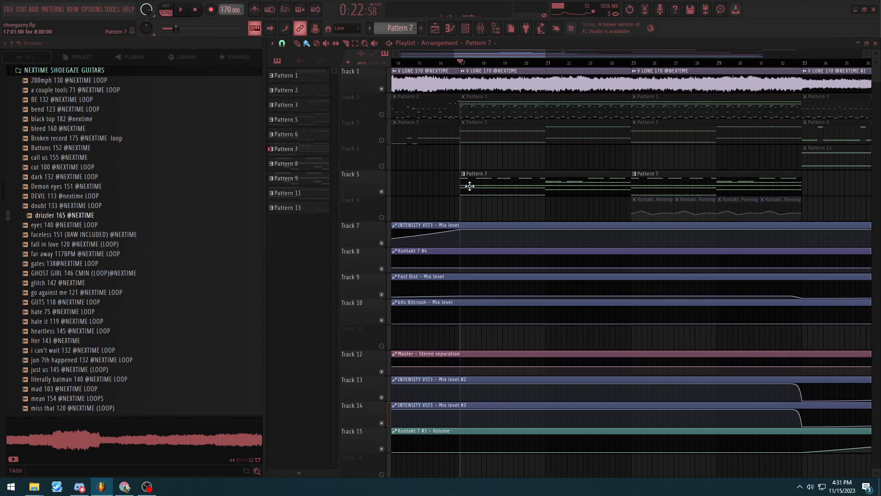
pyautogui.scroll(-5, 454, 191)
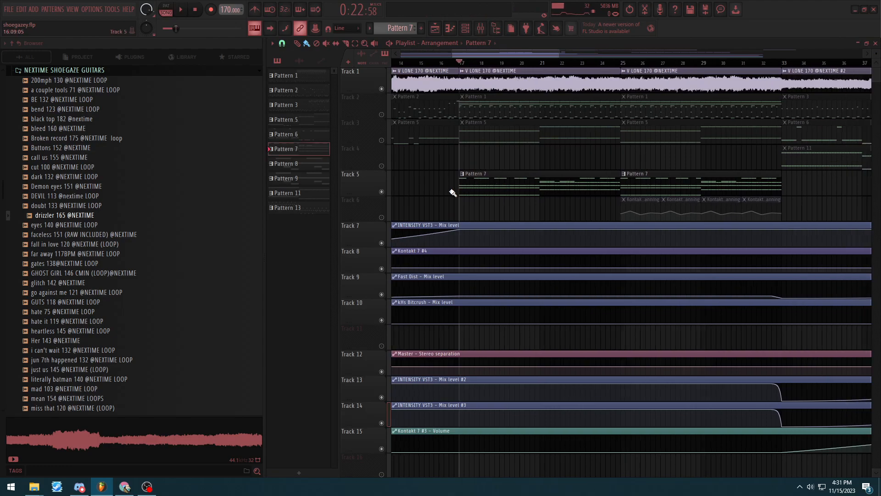
pyautogui.scroll(4, 494, 142)
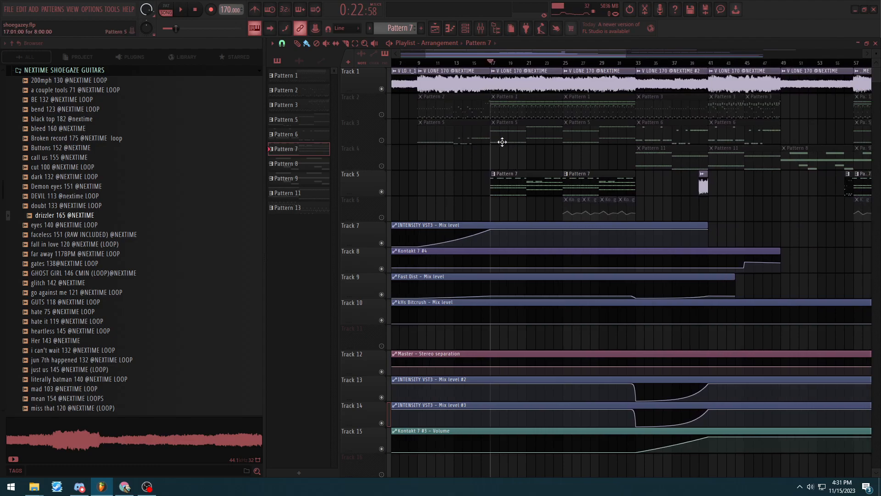
pyautogui.scroll(-4, 557, 211)
pyautogui.press('space')
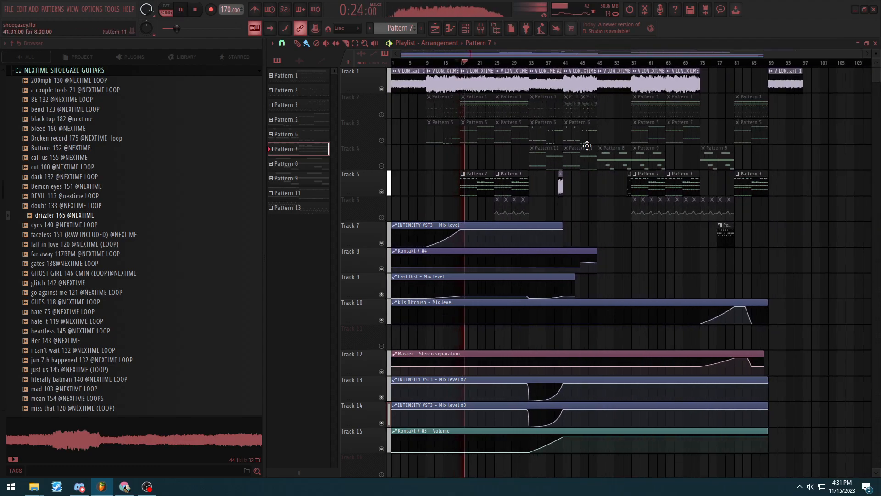
pyautogui.click(381, 192)
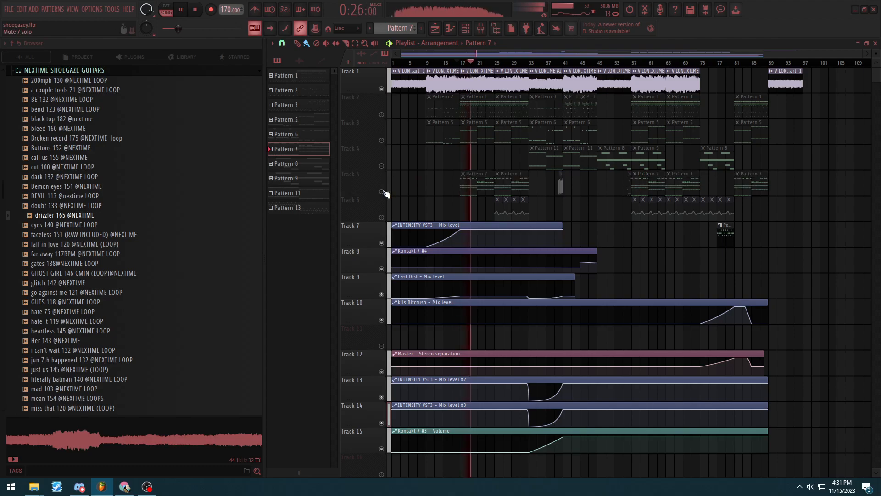
pyautogui.click(382, 192)
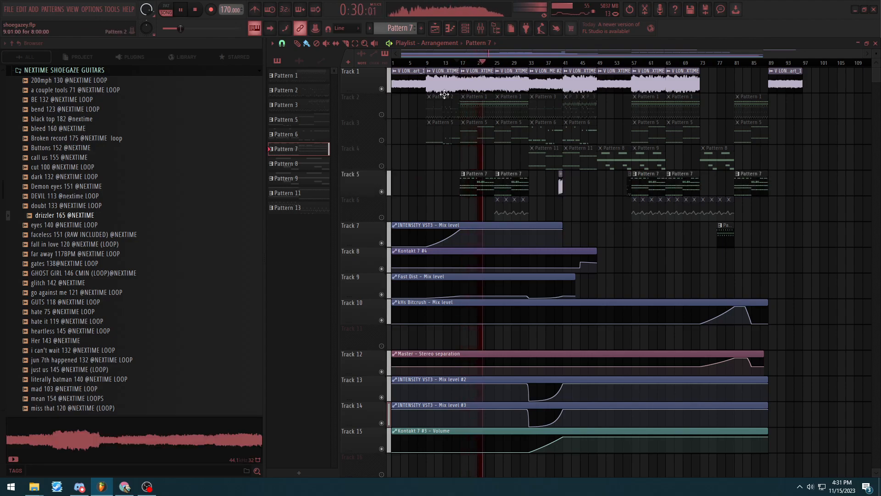
# Step: Look over Insert 9's effects chain in the mixer, close the mixer and stop playback
pyautogui.click(480, 28)
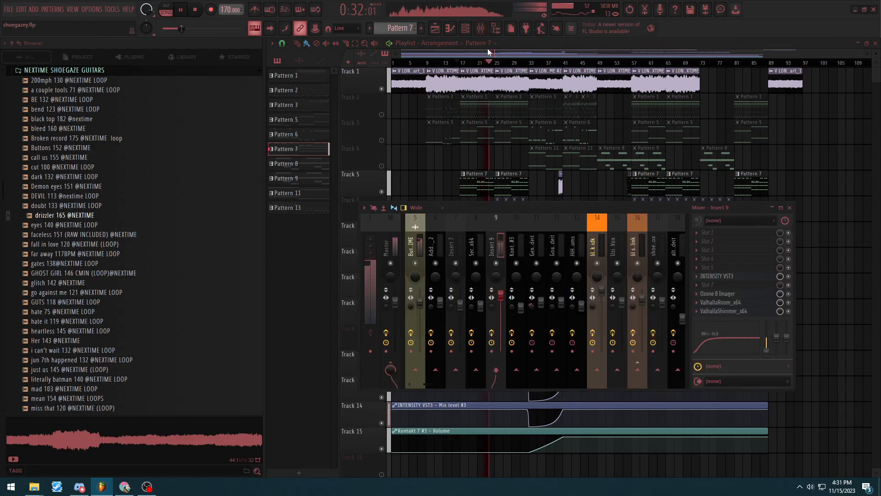
pyautogui.click(480, 29)
pyautogui.press('space')
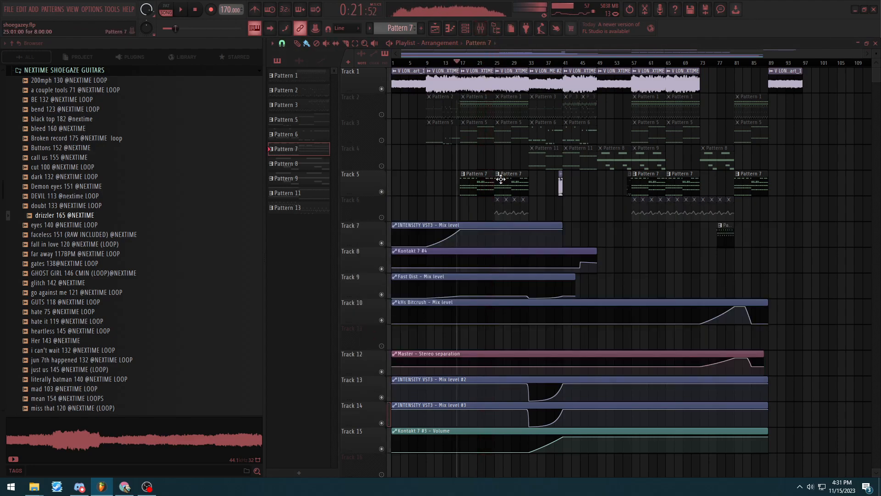
# Step: Unmute Track 3 in the playlist and make Pattern 5 the active pattern
pyautogui.scroll(5, 466, 79)
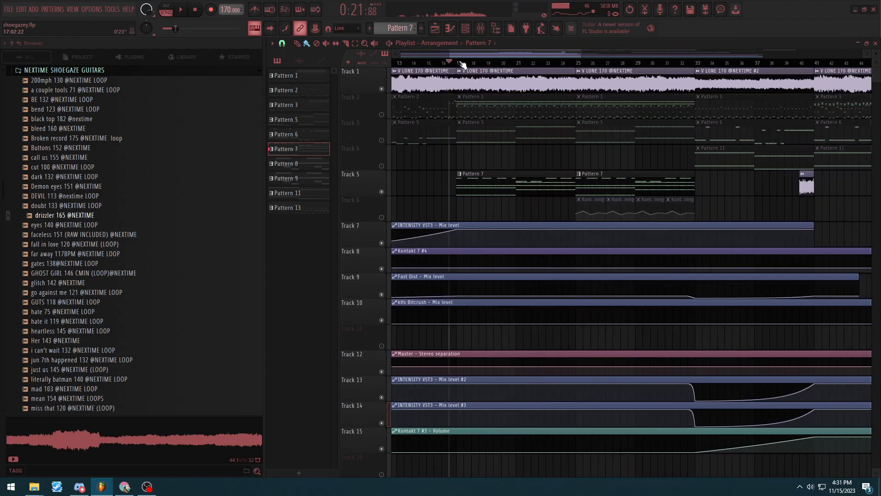
pyautogui.scroll(-5, 458, 139)
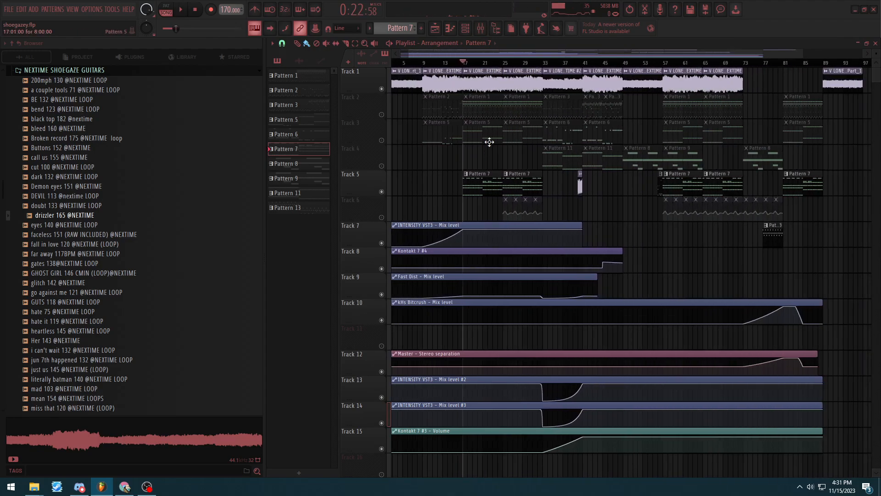
pyautogui.scroll(3, 445, 172)
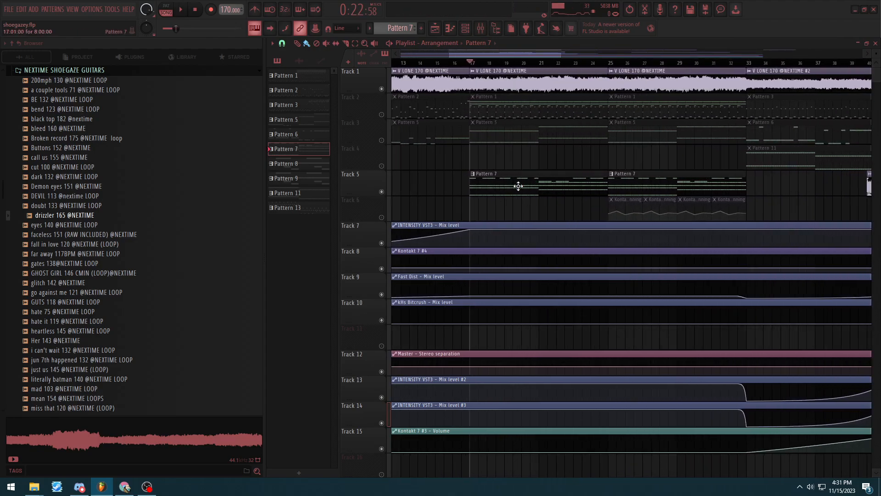
pyautogui.scroll(3, 478, 123)
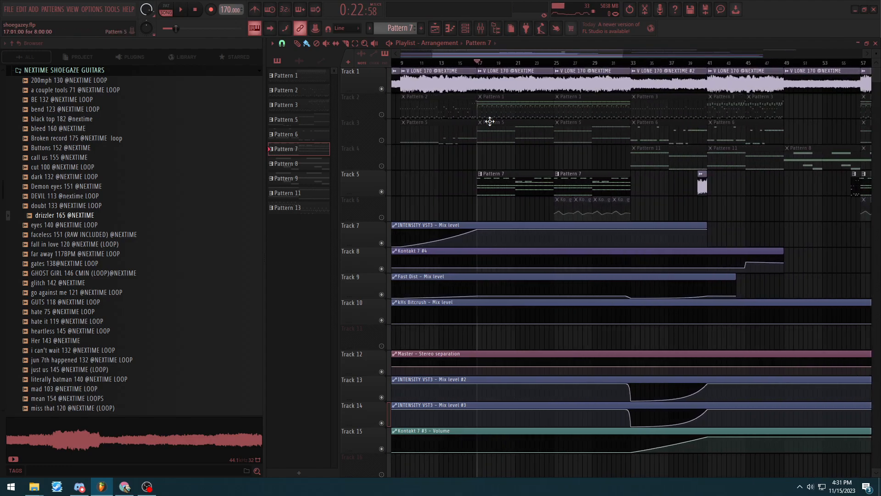
pyautogui.scroll(2, 478, 126)
pyautogui.click(381, 141)
pyautogui.click(464, 137)
# Step: View the Kontakt 7 instrument used by Pattern 5 from the Channel rack and close its window
pyautogui.click(464, 29)
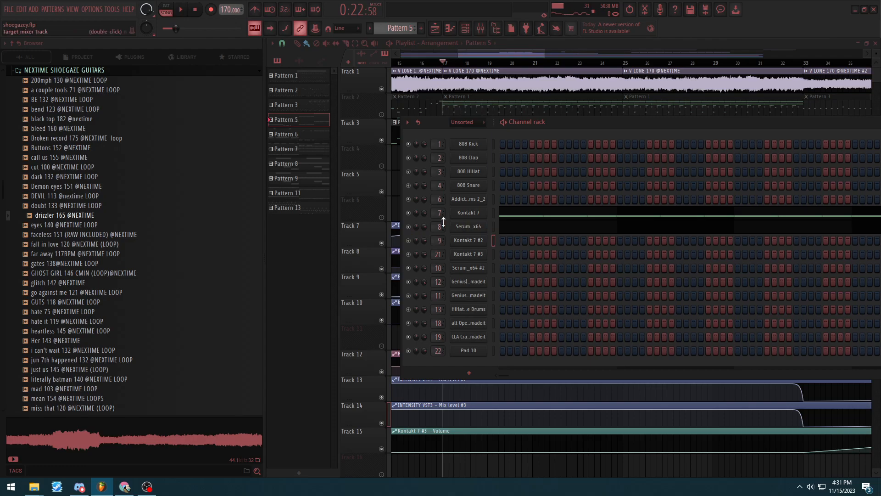
pyautogui.click(482, 213)
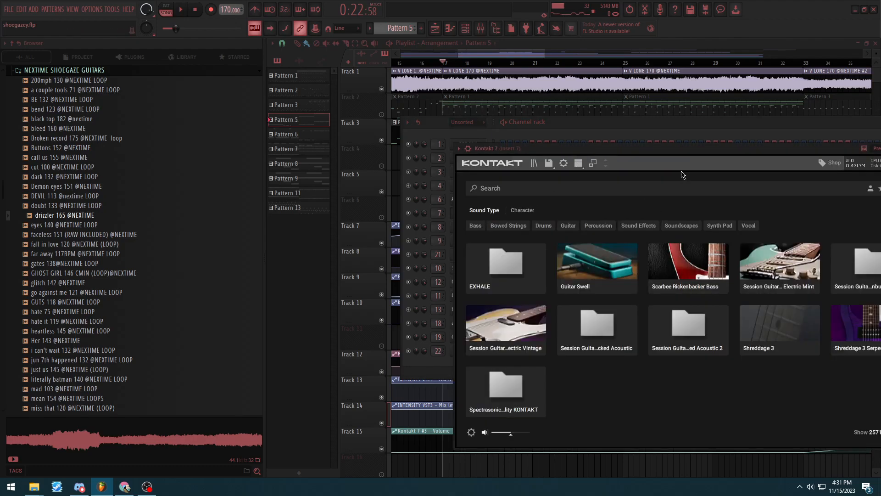
pyautogui.moveTo(668, 149); pyautogui.dragTo(511, 145)
pyautogui.click(766, 145)
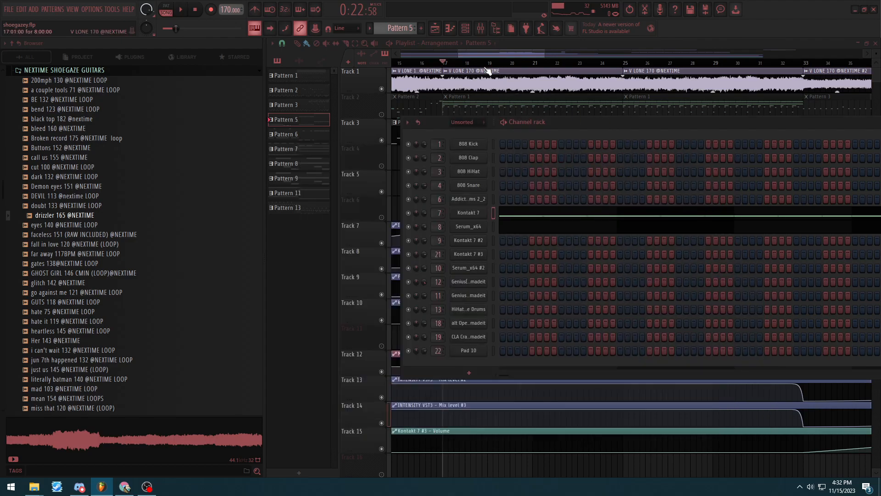
# Step: Play the song from bar 9 while examining Pattern 5's Kontakt 7 notes in the piano roll, and close the piano roll
pyautogui.click(448, 63)
pyautogui.scroll(-8, 482, 127)
pyautogui.scroll(3, 439, 128)
pyautogui.click(426, 63)
pyautogui.scroll(4, 442, 104)
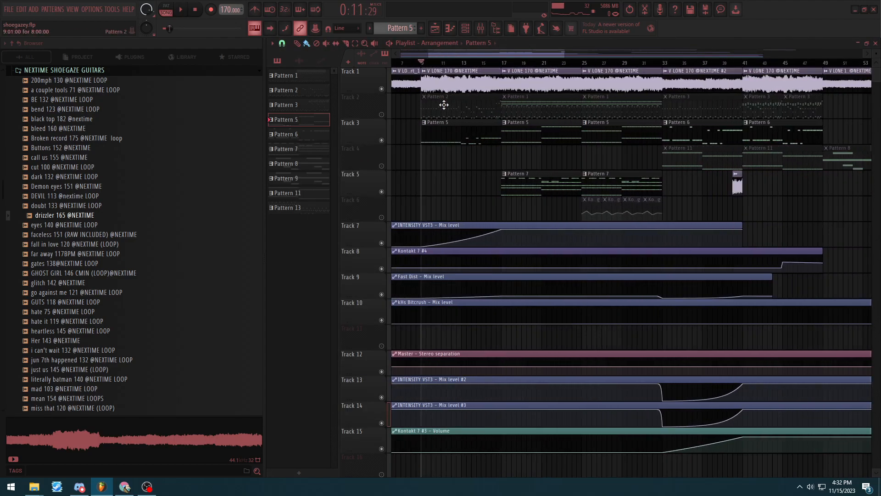
pyautogui.doubleClick(450, 139)
pyautogui.press('space')
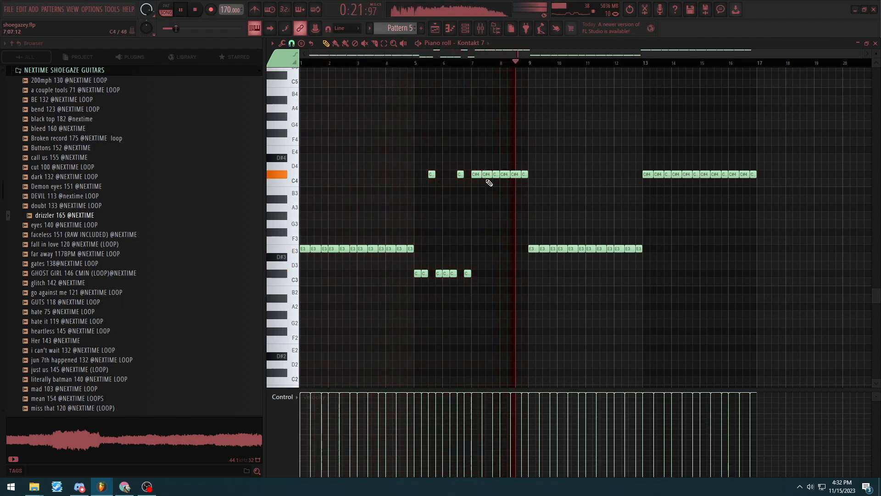
pyautogui.press('space')
pyautogui.keyDown('ctrl'); pyautogui.moveTo(564, 175); pyautogui.dragTo(393, 168); pyautogui.keyUp('ctrl')
pyautogui.keyDown('ctrl'); pyautogui.click(547, 181); pyautogui.keyUp('ctrl')
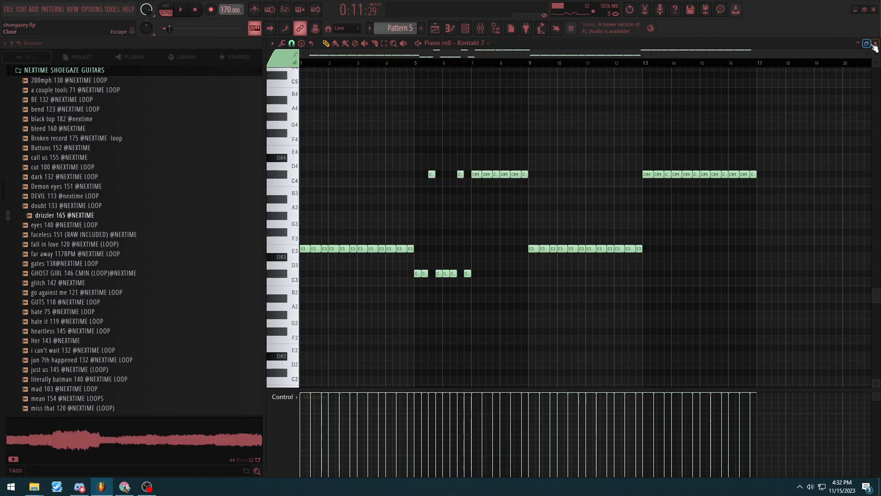
pyautogui.click(874, 43)
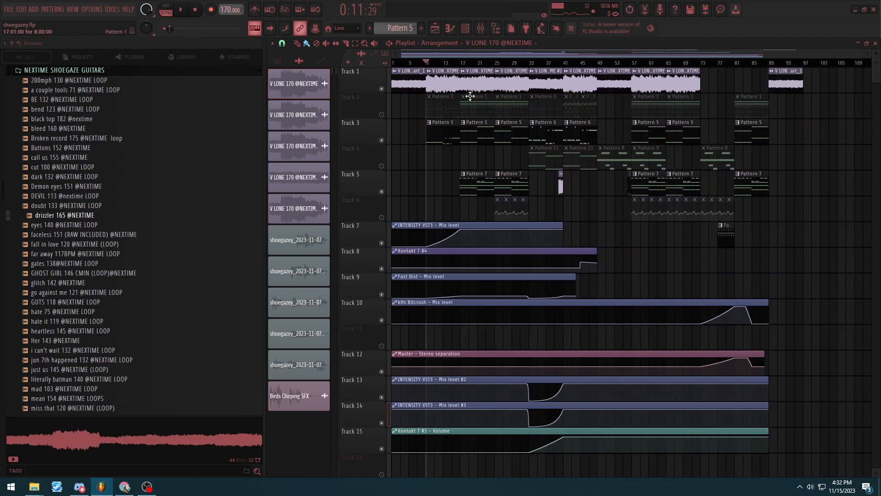
# Step: Move the playhead near bar 17 and open the Pattern 5 clip there in the piano roll
pyautogui.click(458, 63)
pyautogui.scroll(10, 457, 110)
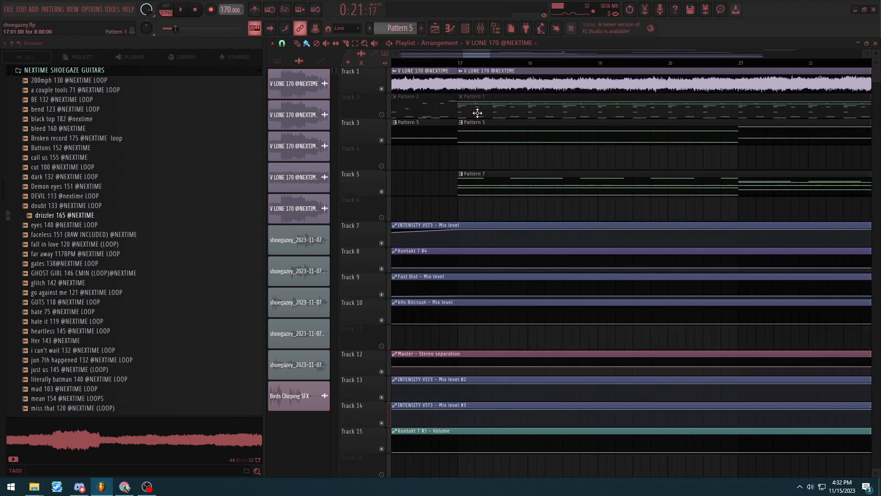
pyautogui.scroll(-4, 478, 115)
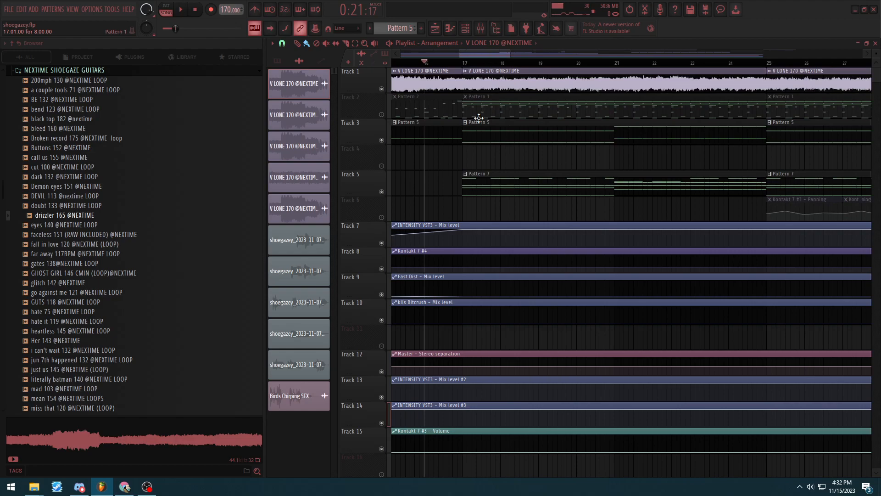
pyautogui.doubleClick(539, 133)
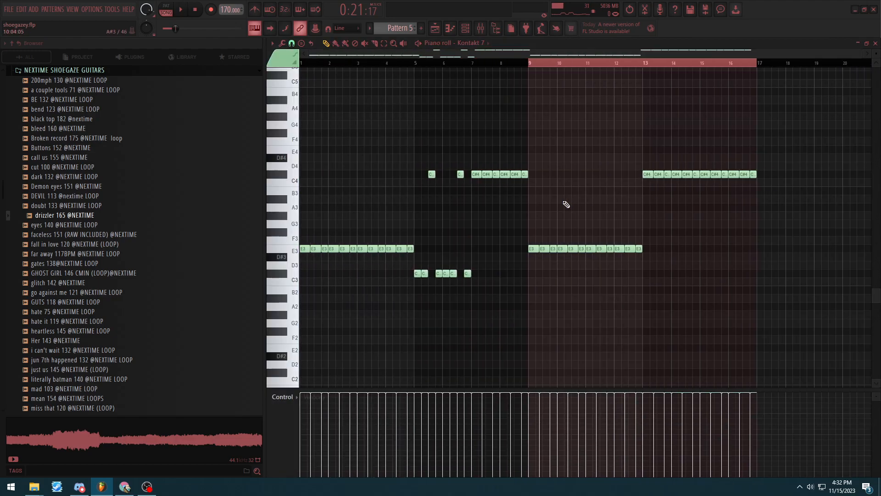
pyautogui.scroll(3, 558, 103)
# Step: View the Serum_x64 instrument from the Channel rack, close its window and move the Channel rack aside
pyautogui.click(465, 29)
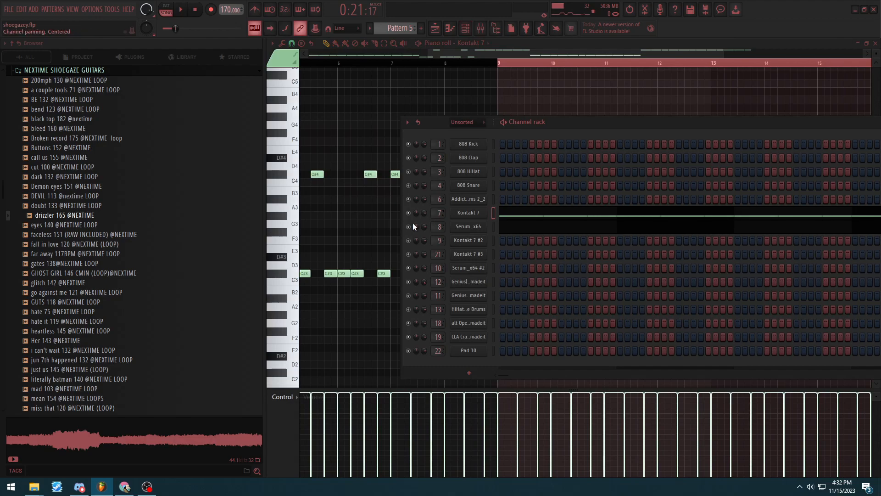
pyautogui.click(561, 224)
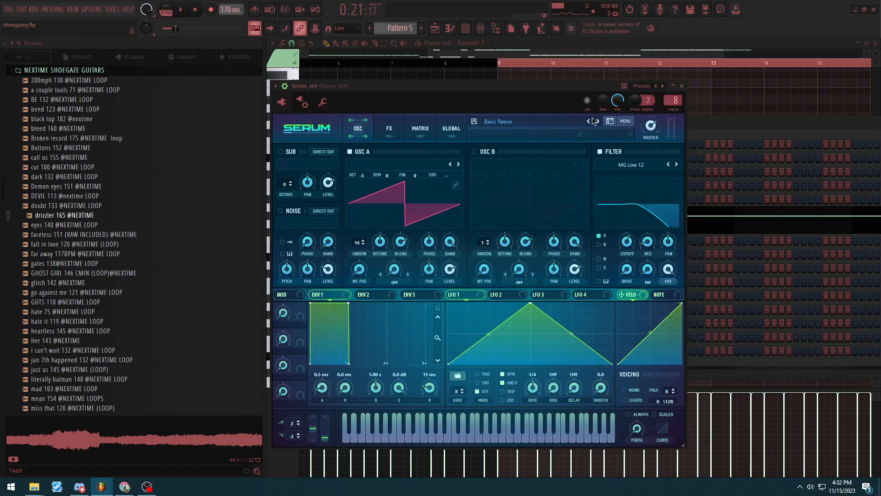
pyautogui.click(683, 88)
pyautogui.moveTo(595, 124); pyautogui.dragTo(458, 149)
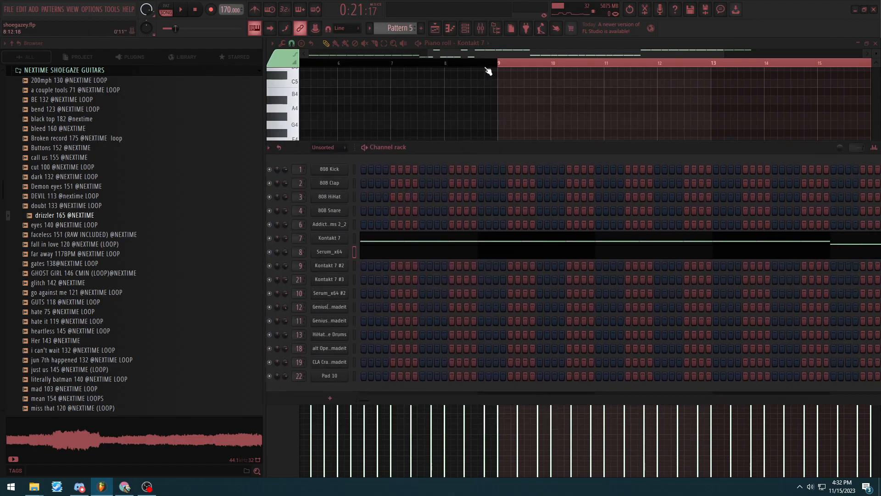
# Step: Play Pattern 5 in pattern mode over the selected range of bars 9 to 17
pyautogui.click(465, 30)
pyautogui.scroll(1, 431, 65)
pyautogui.click(465, 29)
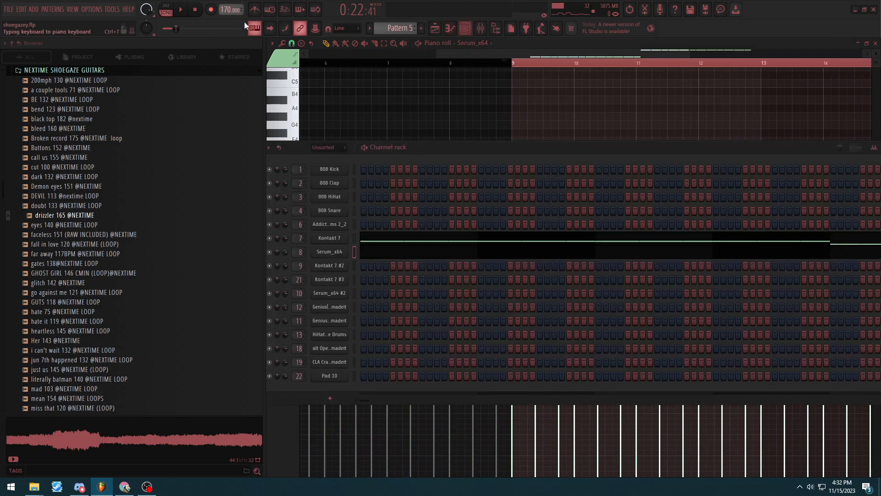
pyautogui.scroll(-3, 472, 94)
pyautogui.press('space')
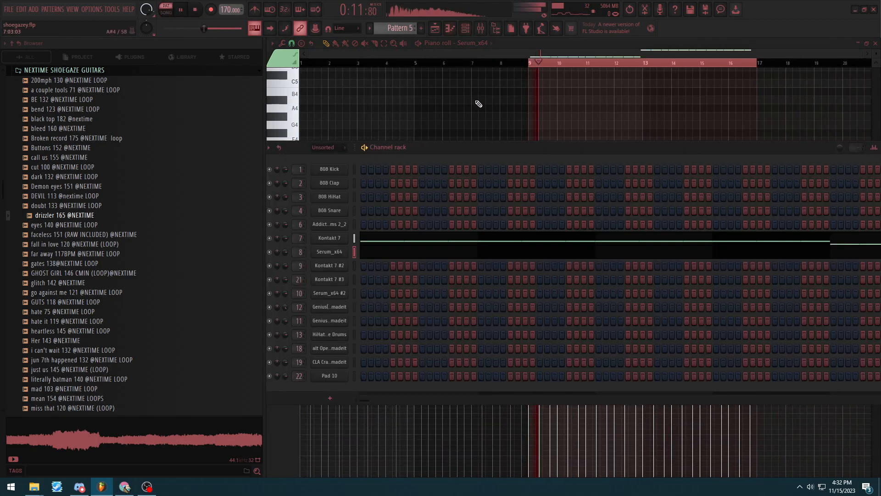
# Step: Examine Pattern 5's Serum_x64 notes in the piano roll during playback, stop it and return to the playlist
pyautogui.rightClick(347, 248)
pyautogui.click(369, 251)
pyautogui.rightClick(349, 253)
pyautogui.click(367, 251)
pyautogui.scroll(5, 599, 221)
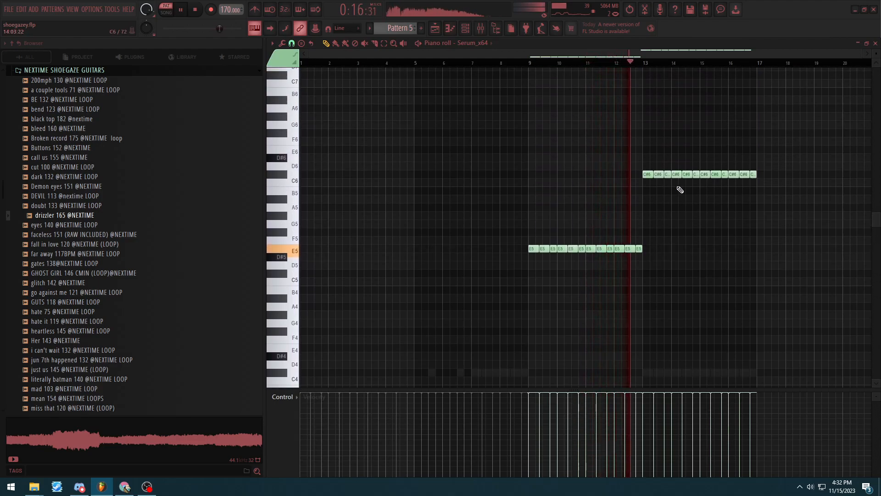
pyautogui.scroll(-3, 657, 195)
pyautogui.scroll(3, 657, 195)
pyautogui.press('space')
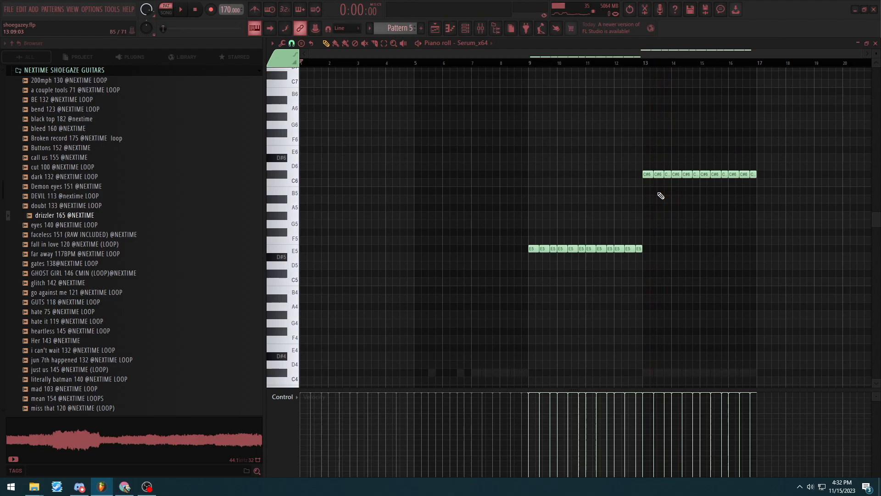
pyautogui.click(875, 42)
pyautogui.press('F6')
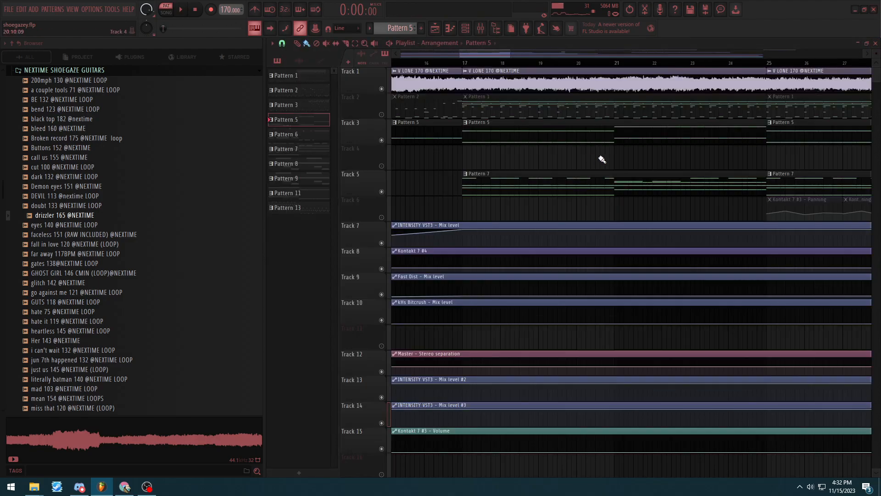
# Step: Play the arrangement in song mode from bar 17 to hear Track 3's Pattern 5 with the loop and Pattern 7
pyautogui.scroll(-7, 599, 159)
pyautogui.scroll(3, 541, 105)
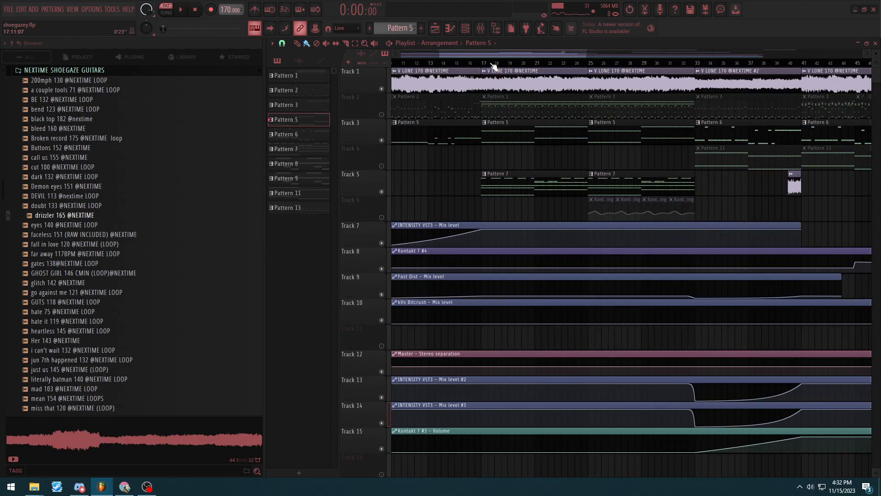
pyautogui.click(490, 63)
pyautogui.scroll(3, 497, 69)
pyautogui.scroll(3, 497, 68)
pyautogui.click(440, 63)
pyautogui.scroll(-1, 490, 98)
pyautogui.scroll(3, 491, 133)
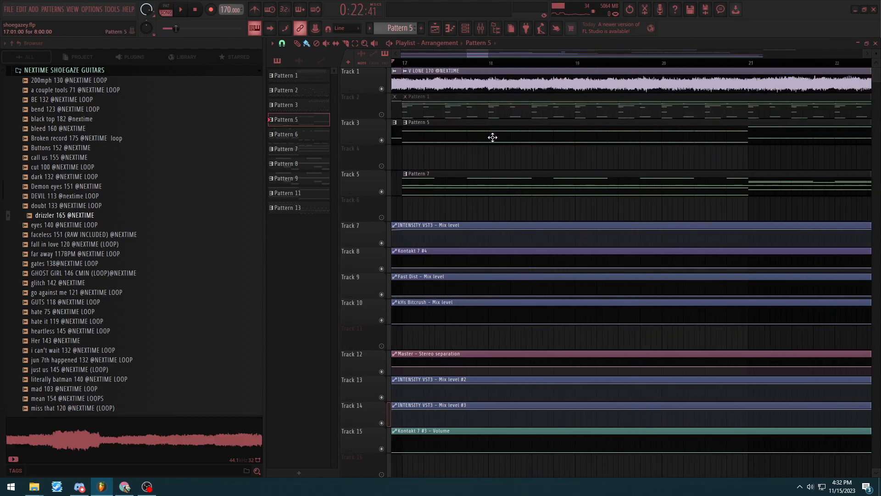
pyautogui.scroll(-4, 495, 102)
pyautogui.scroll(-4, 528, 122)
pyautogui.press('space')
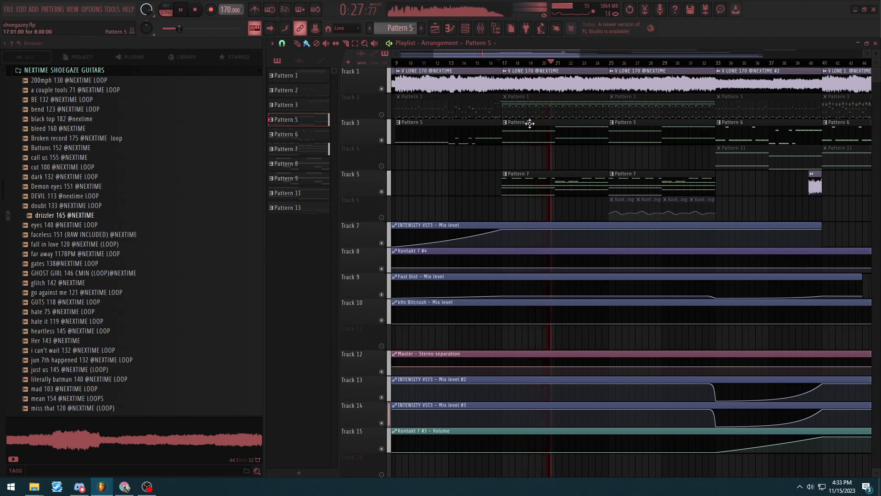
# Step: Move the playhead to bar 49, unmute Track 4 and stop playback
pyautogui.scroll(-1, 530, 123)
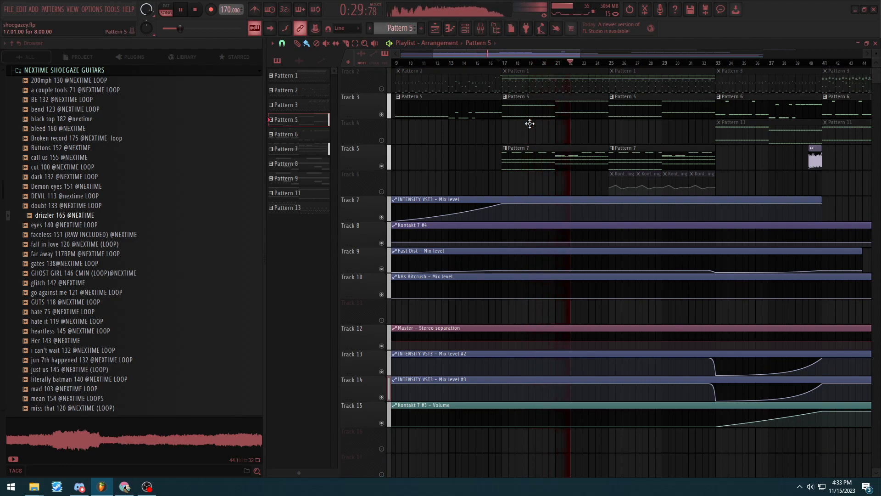
pyautogui.scroll(1, 556, 129)
pyautogui.scroll(-5, 560, 137)
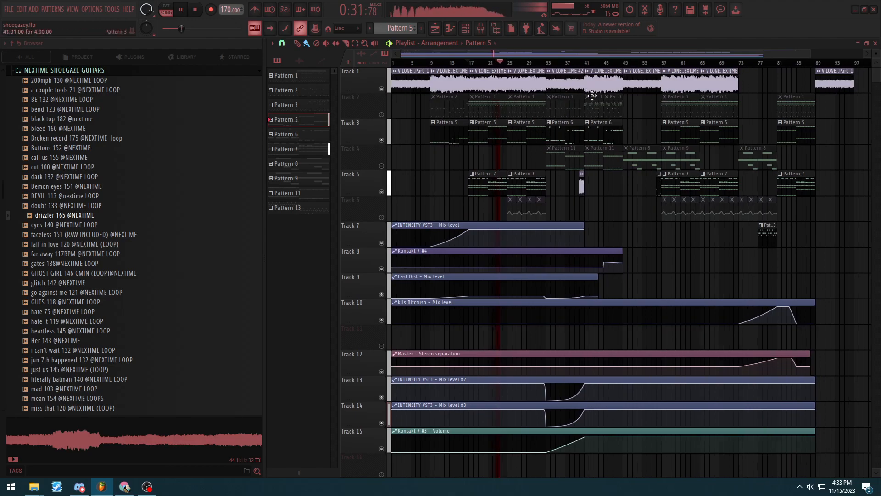
pyautogui.click(629, 61)
pyautogui.click(382, 166)
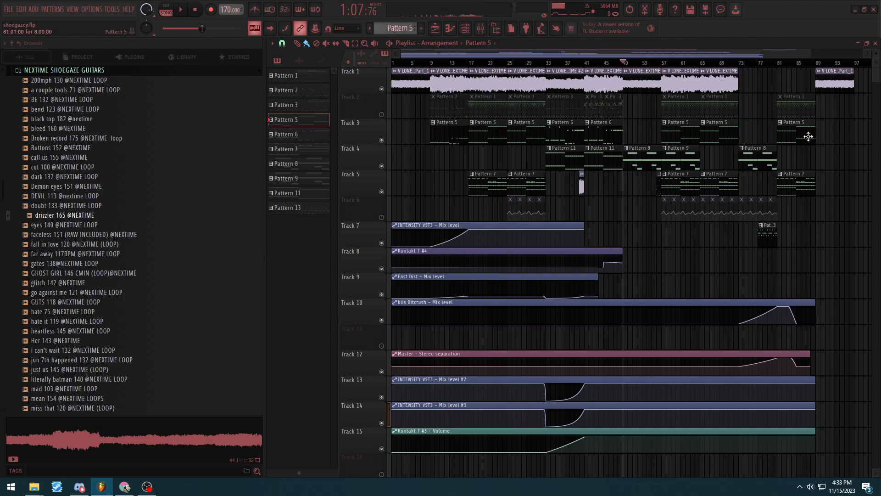
# Step: Examine the oscillators and effects of Pattern 8's Serum_x64 #2 while playing the song from bar 49, and close its window
pyautogui.scroll(5, 696, 156)
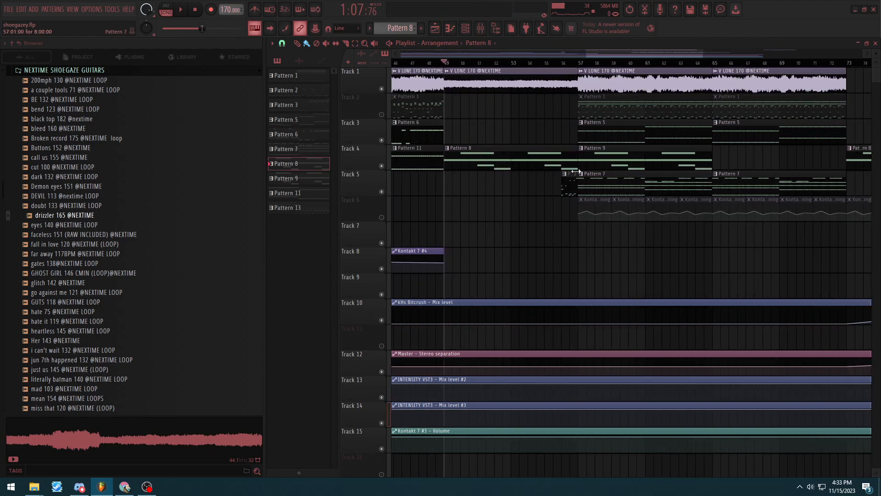
pyautogui.press('F6')
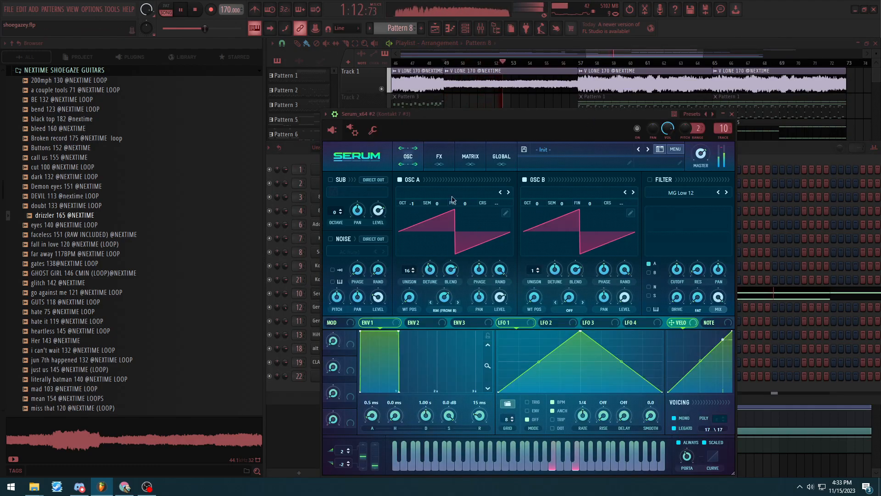
pyautogui.click(440, 157)
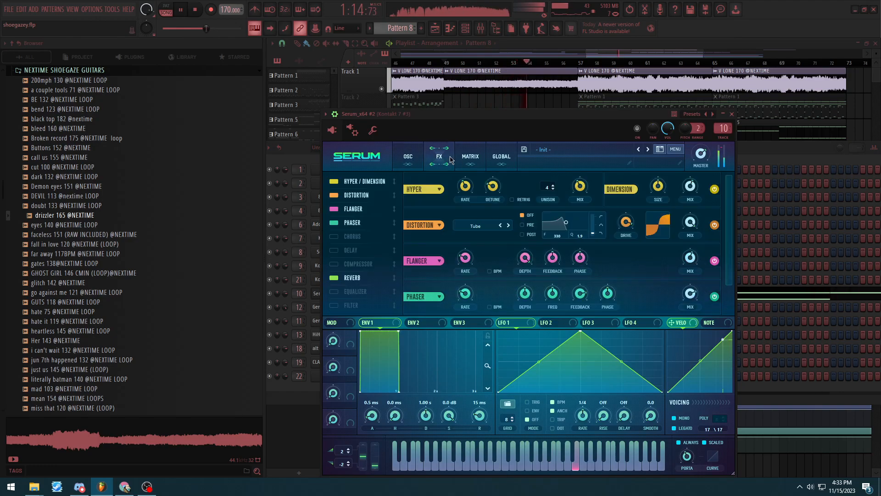
pyautogui.scroll(-1, 727, 260)
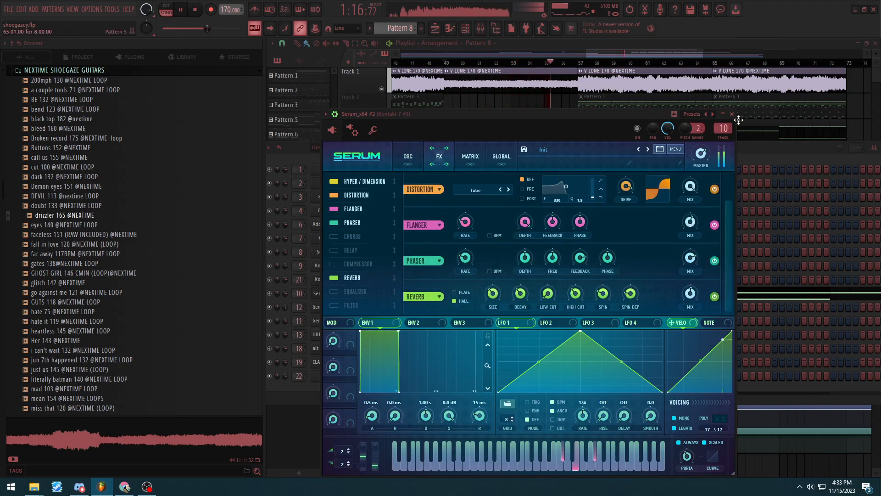
pyautogui.click(732, 114)
pyautogui.click(731, 112)
pyautogui.scroll(-1, 672, 145)
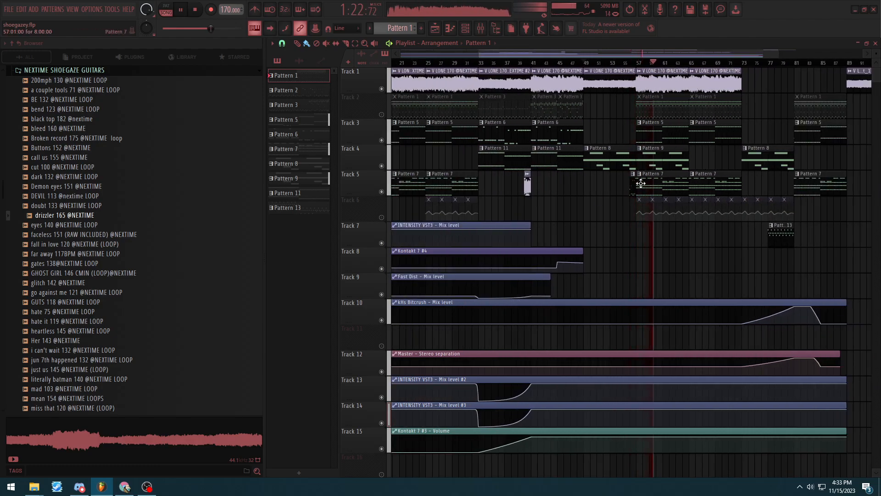
# Step: Unmute Track 6 with the Kontakt 7 #3 panning automation, check its clips during playback and stop the song
pyautogui.scroll(-2, 642, 186)
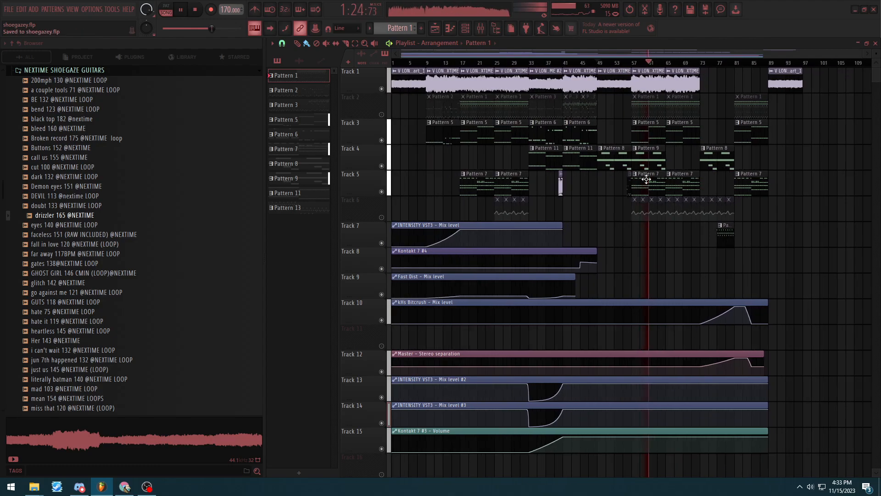
pyautogui.scroll(2, 656, 212)
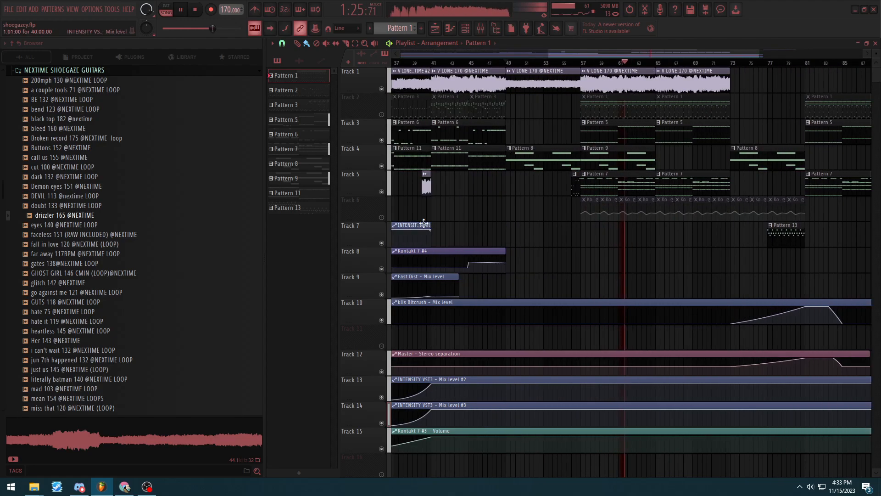
pyautogui.click(381, 217)
pyautogui.scroll(3, 633, 229)
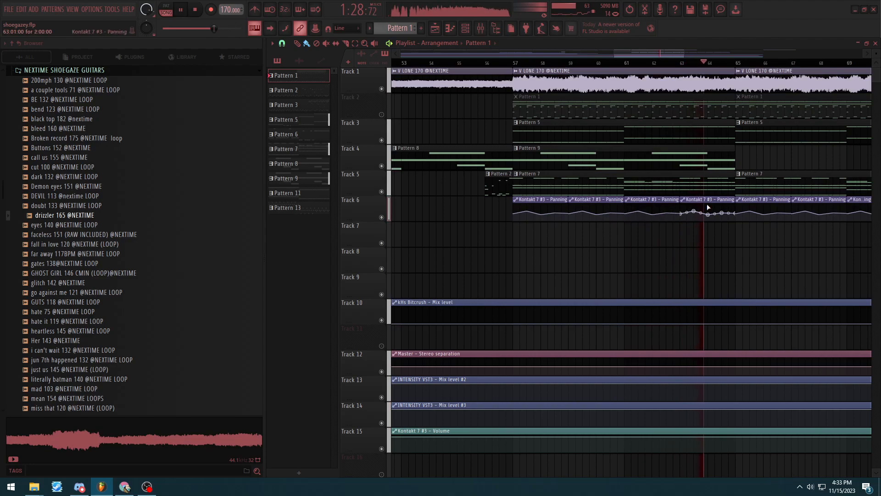
pyautogui.scroll(-2, 638, 209)
pyautogui.press('space')
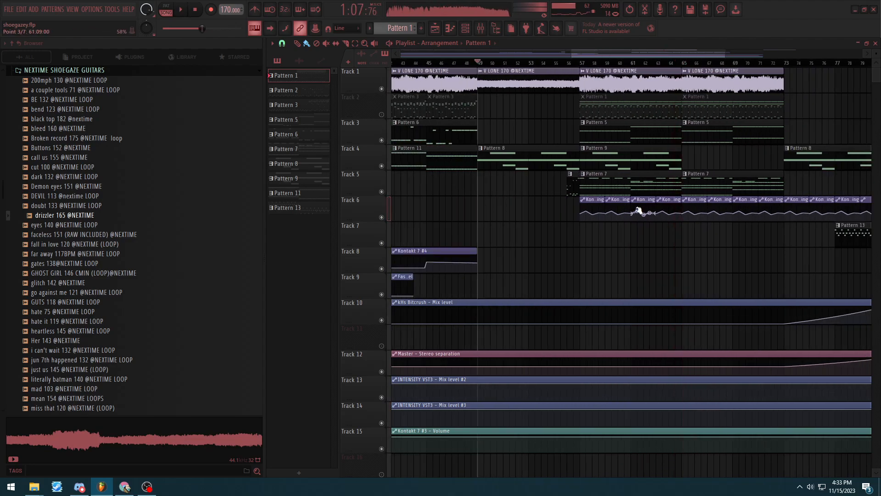
# Step: Move the playhead to bar 9 and unmute Track 2 with the drum patterns
pyautogui.scroll(-3, 638, 210)
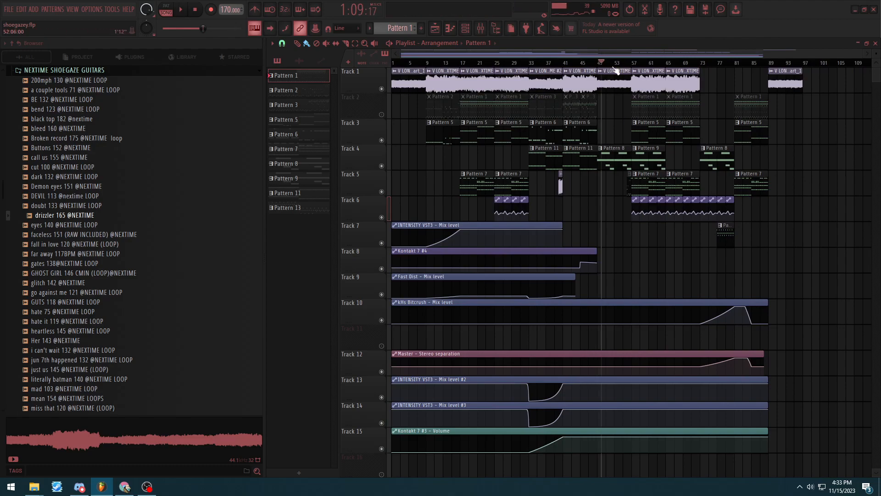
pyautogui.scroll(3, 619, 98)
pyautogui.scroll(-3, 603, 106)
pyautogui.scroll(3, 446, 106)
pyautogui.click(382, 114)
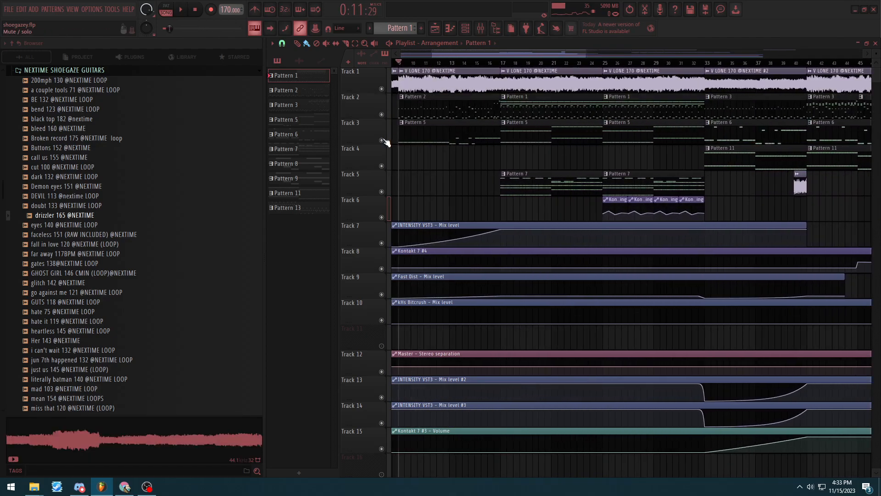
# Step: Open Pattern 2's Addictive Drums 2_2 notes in the piano roll and play the song from bar 9
pyautogui.scroll(-2, 477, 138)
pyautogui.doubleClick(458, 109)
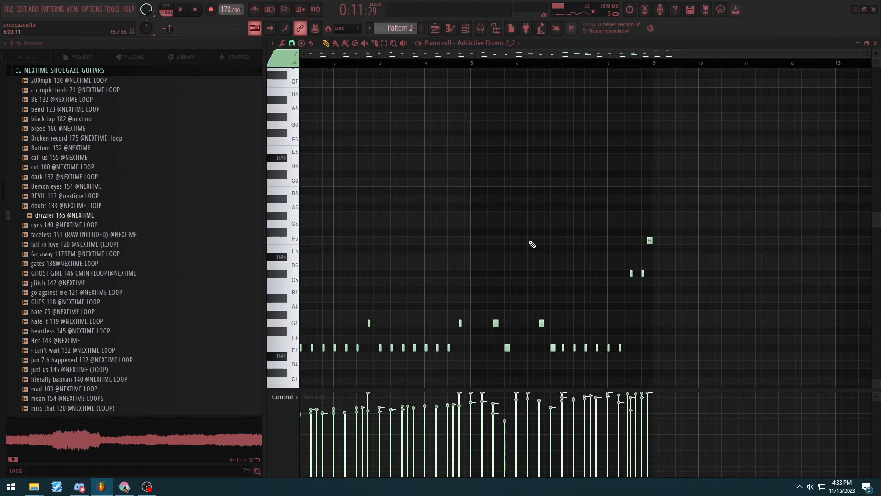
pyautogui.scroll(-4, 531, 243)
pyautogui.press('space')
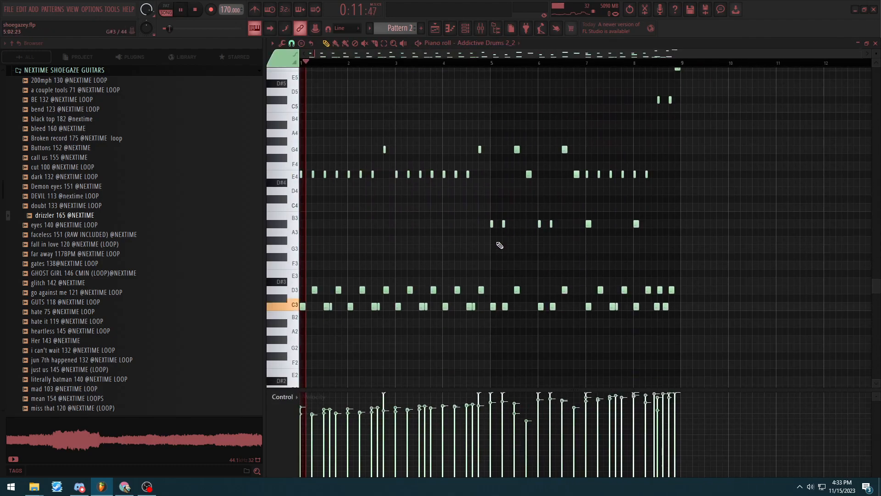
# Step: Examine the kit of Pattern 2's Addictive Drums 2_2 during playback, close it, stop and return to the playlist
pyautogui.press('F6')
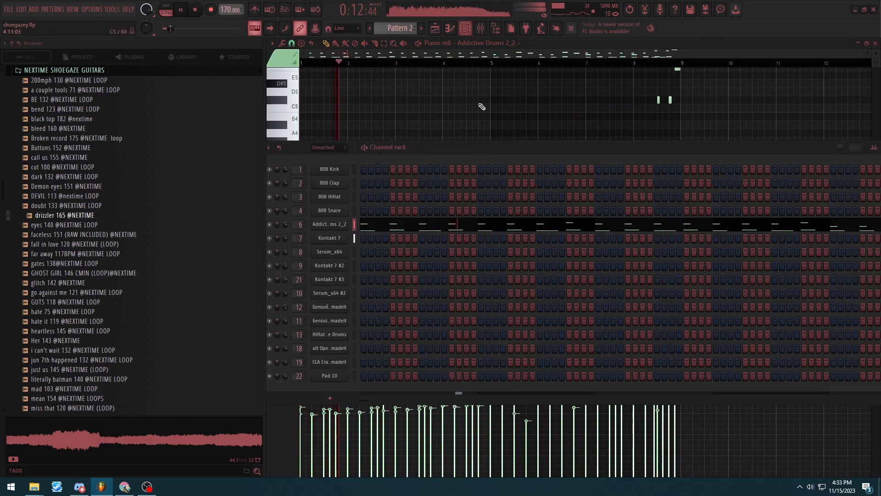
pyautogui.click(336, 224)
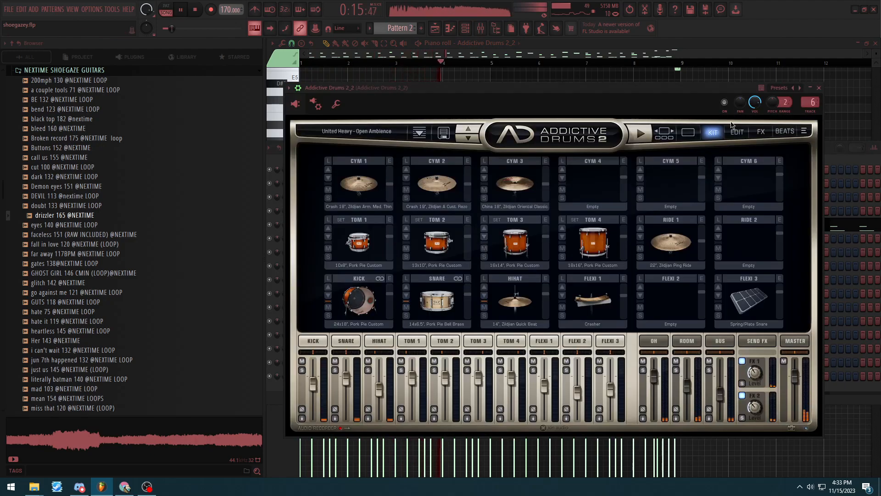
pyautogui.click(819, 87)
pyautogui.press('F6')
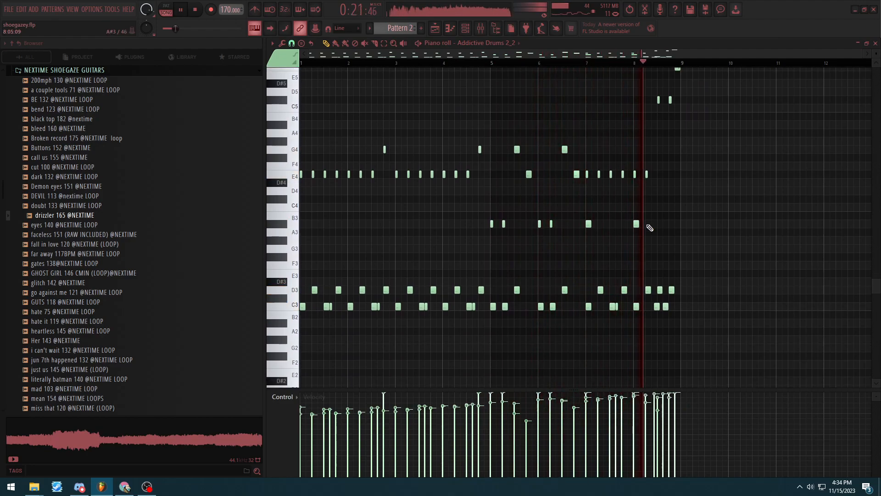
pyautogui.press('space')
pyautogui.click(875, 43)
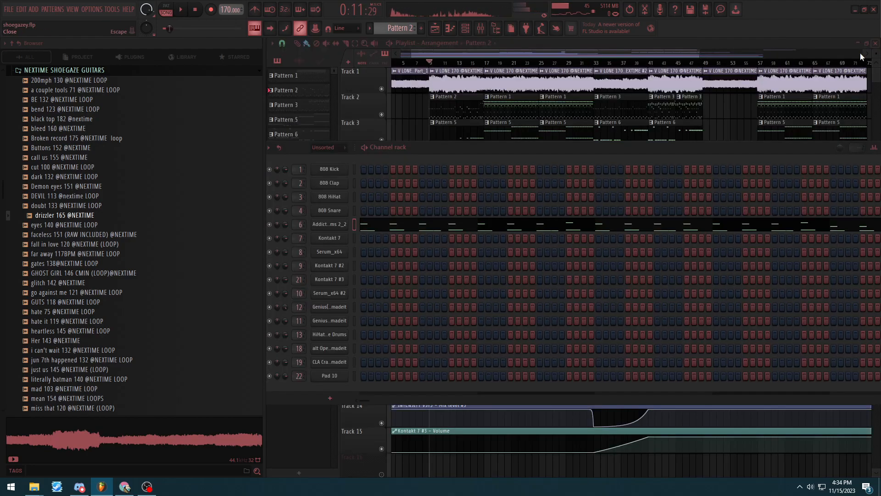
pyautogui.press('F6')
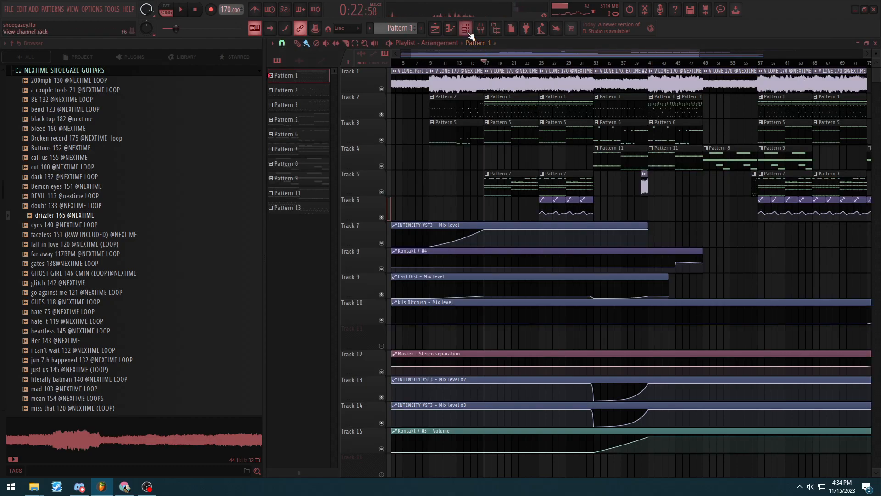
# Step: Show Pattern 1's channel rack and open its Addictive Drums 2_2 channel in the piano roll while the pattern plays
pyautogui.click(466, 30)
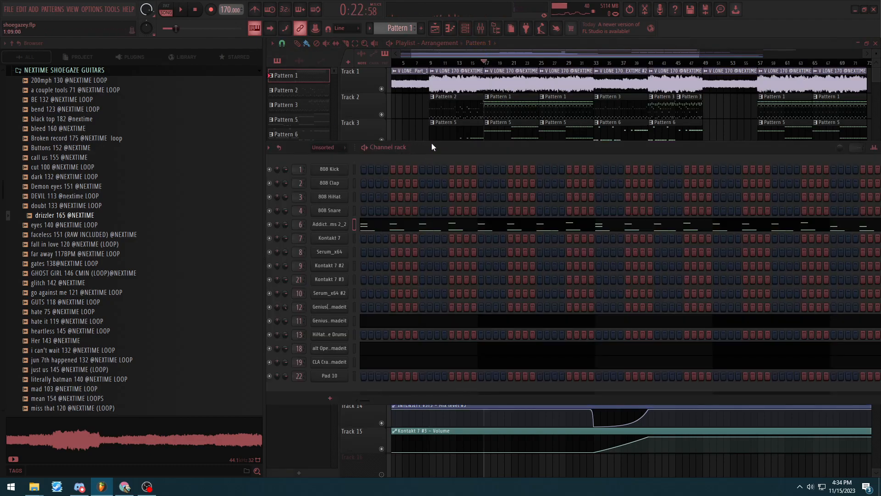
pyautogui.moveTo(431, 146); pyautogui.dragTo(482, 150)
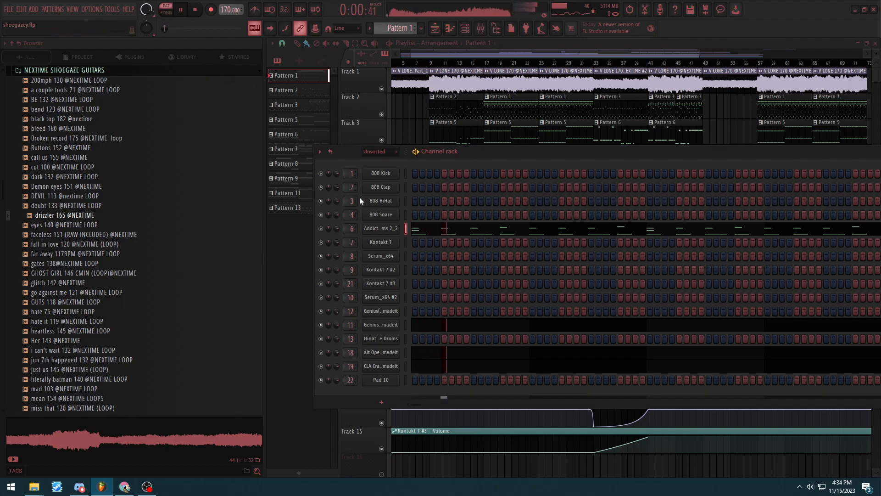
pyautogui.rightClick(395, 230)
pyautogui.click(403, 231)
# Step: Examine Pattern 1's Addictive Drums 2_2 notes around bar 9 during playback, and stop it
pyautogui.scroll(-4, 578, 279)
pyautogui.click(508, 64)
pyautogui.keyDown('ctrl'); pyautogui.scroll(3, 525, 164); pyautogui.keyUp('ctrl')
pyautogui.scroll(-5, 531, 186)
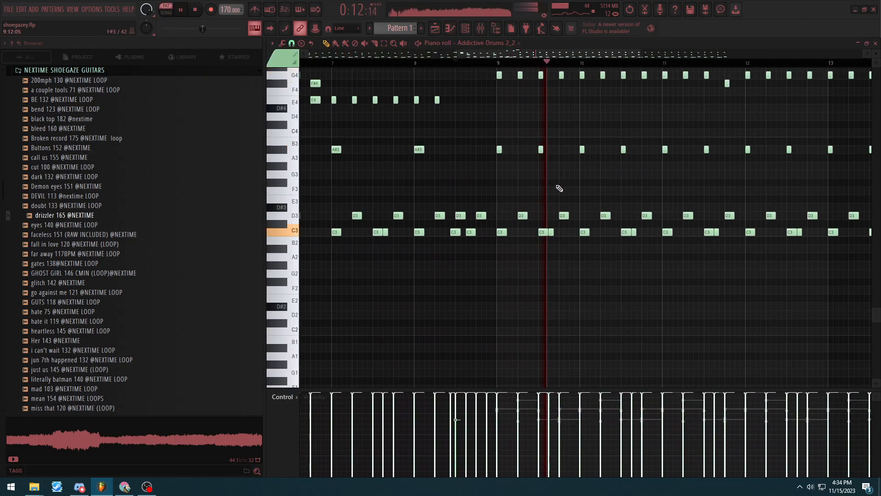
pyautogui.scroll(3, 769, 223)
pyautogui.keyDown('ctrl'); pyautogui.scroll(3, 771, 222); pyautogui.keyUp('ctrl')
pyautogui.press('space')
# Step: Open Pattern 1's Genius (dry) Kick channel in the piano roll and examine its notes from bar 9
pyautogui.click(465, 27)
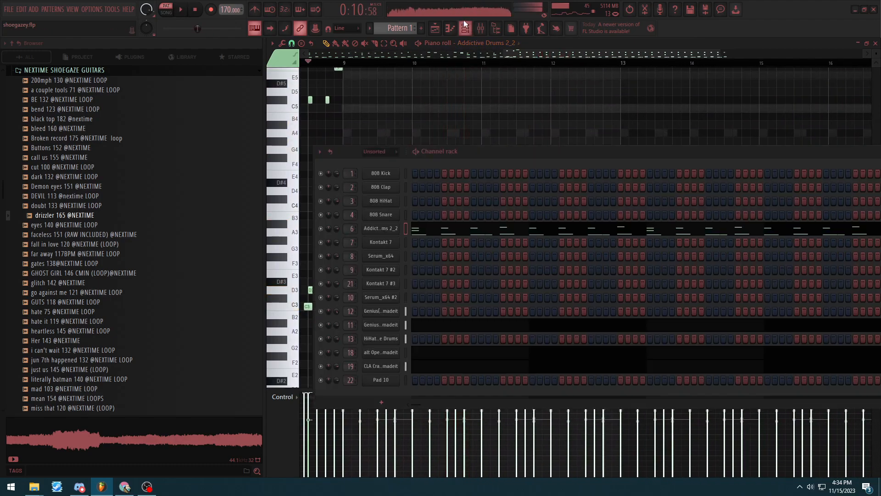
pyautogui.rightClick(391, 325)
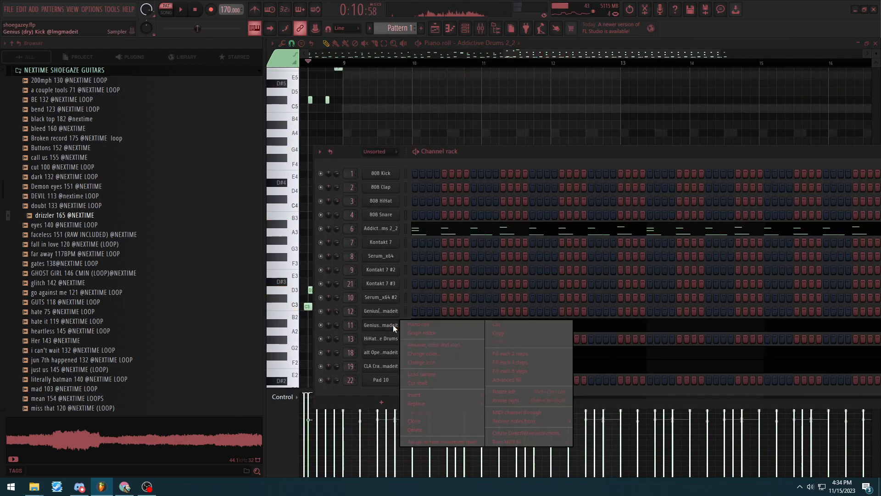
pyautogui.click(408, 324)
pyautogui.keyDown('ctrl'); pyautogui.scroll(-3, 531, 305); pyautogui.keyUp('ctrl')
pyautogui.scroll(4, 570, 291)
pyautogui.scroll(-1, 569, 289)
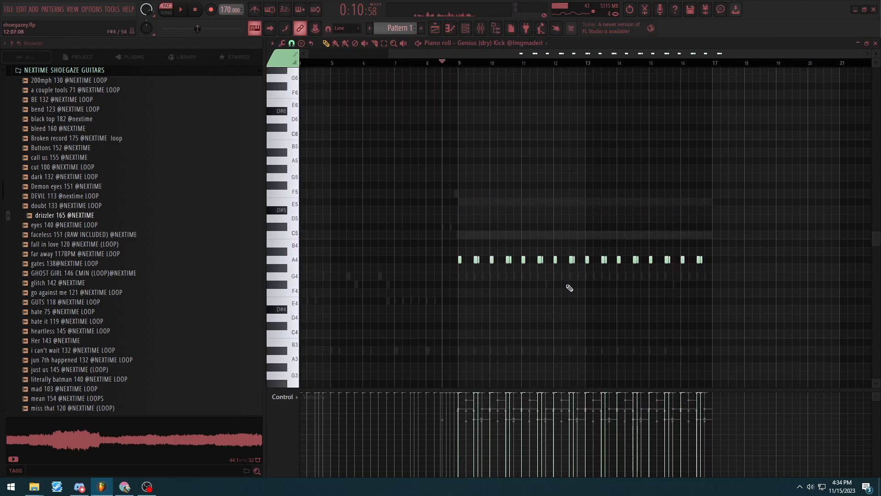
pyautogui.keyDown('ctrl'); pyautogui.scroll(4, 451, 257); pyautogui.keyUp('ctrl')
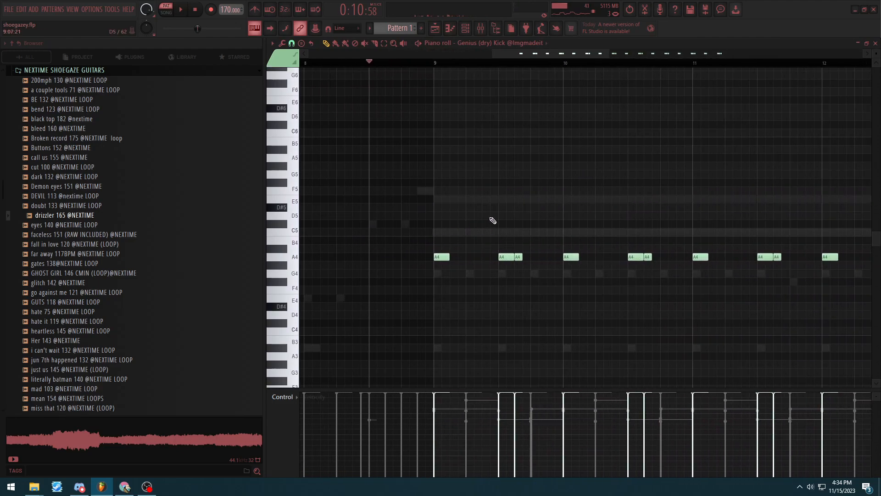
# Step: Play Pattern 1 and reopen the Genius (dry) Kick notes from the channel rack to follow them
pyautogui.press('space')
pyautogui.press('F6')
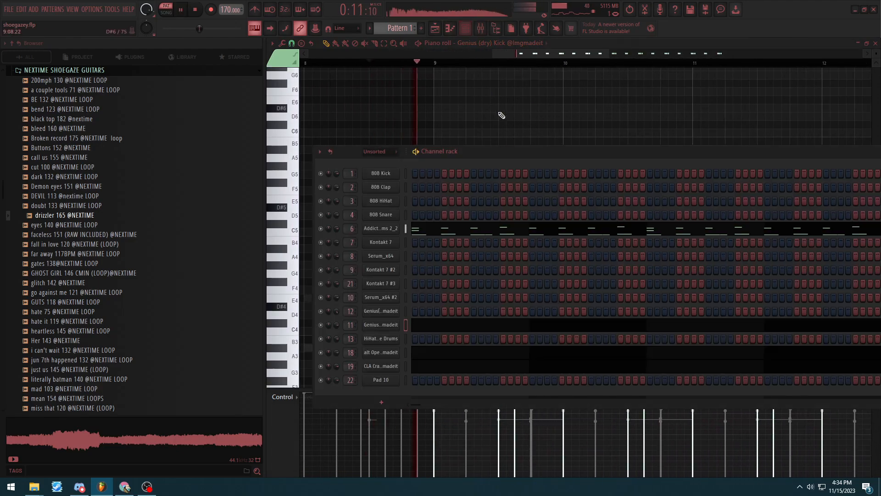
pyautogui.rightClick(385, 325)
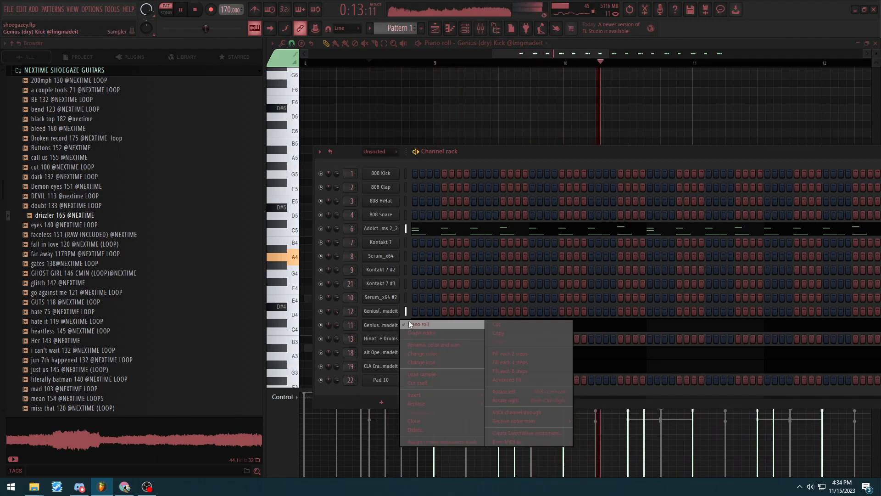
pyautogui.click(408, 323)
pyautogui.rightClick(394, 325)
pyautogui.click(409, 324)
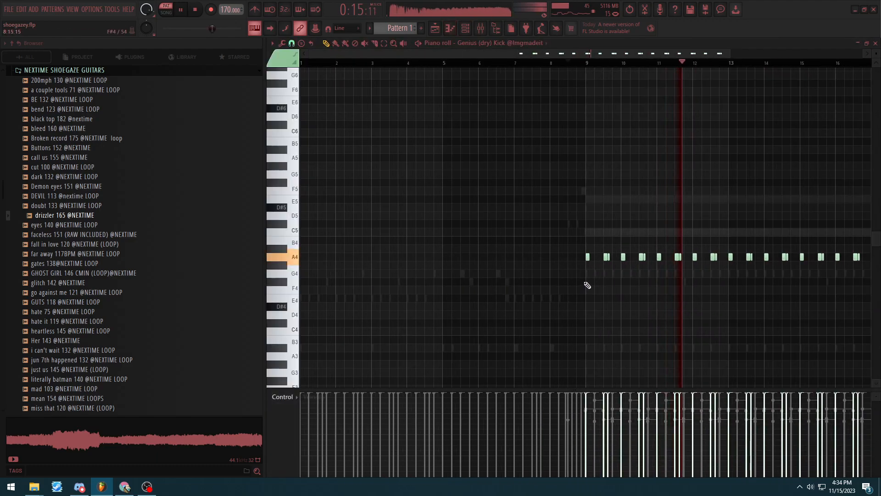
# Step: Examine Pattern 1's Genius(dry) Snare notes in the piano roll while the pattern plays
pyautogui.press('F6')
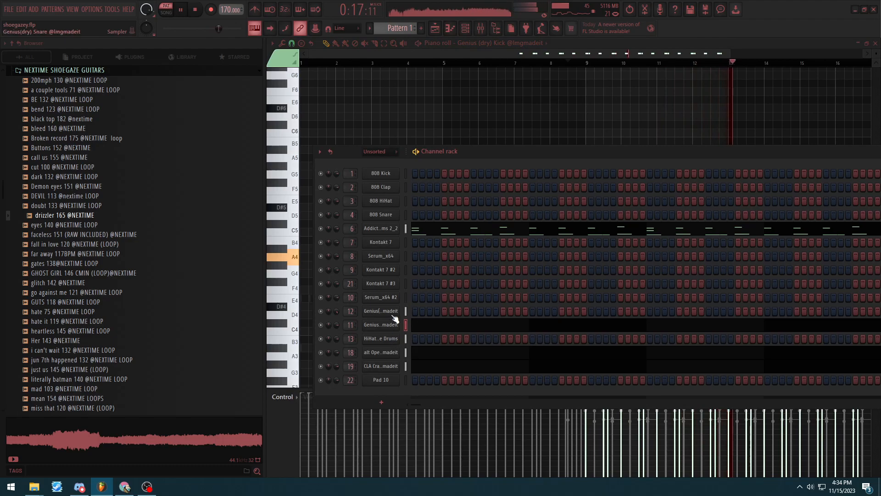
pyautogui.rightClick(389, 312)
pyautogui.click(404, 315)
pyautogui.scroll(5, 646, 268)
pyautogui.scroll(-5, 706, 252)
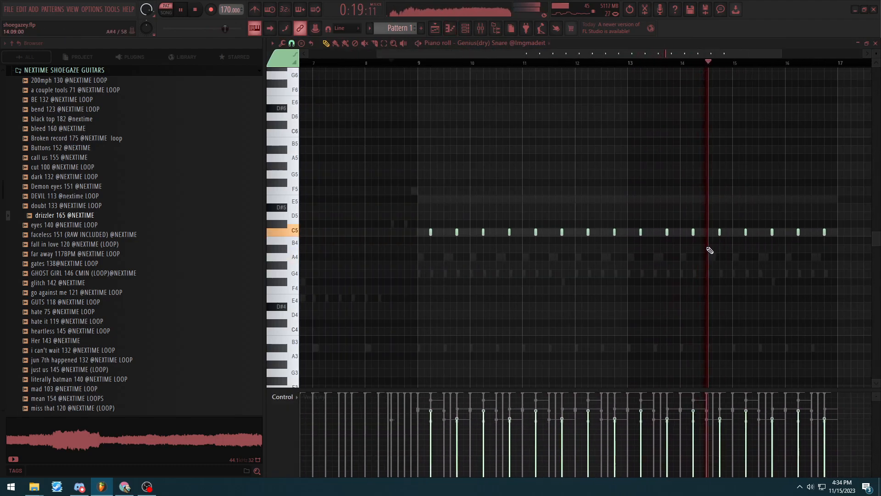
# Step: Open Pattern 1's alt OpenHat channel in the piano roll and restart playback to hear its notes
pyautogui.press('F6')
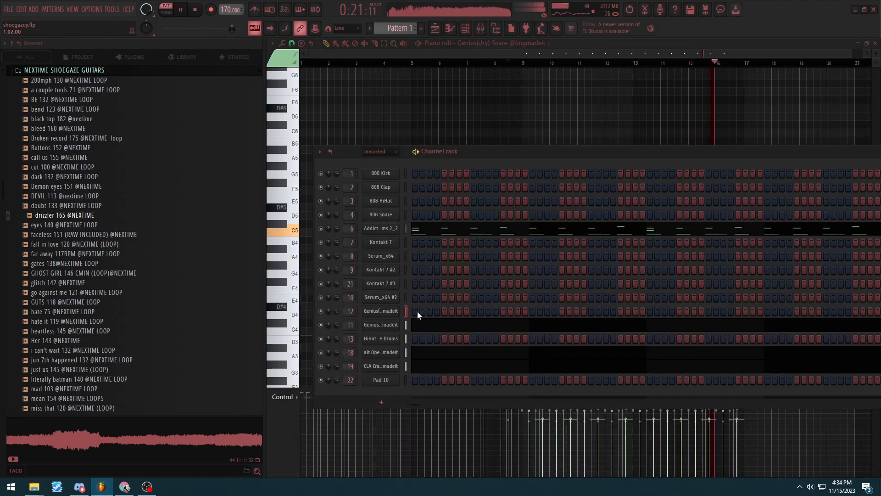
pyautogui.rightClick(392, 345)
pyautogui.click(416, 347)
pyautogui.press('space')
pyautogui.press('space')
pyautogui.scroll(3, 569, 112)
# Step: Check the Goal Snare track in the mixer, stop playback and set the playhead just before bar 10
pyautogui.press('F9')
pyautogui.click(548, 262)
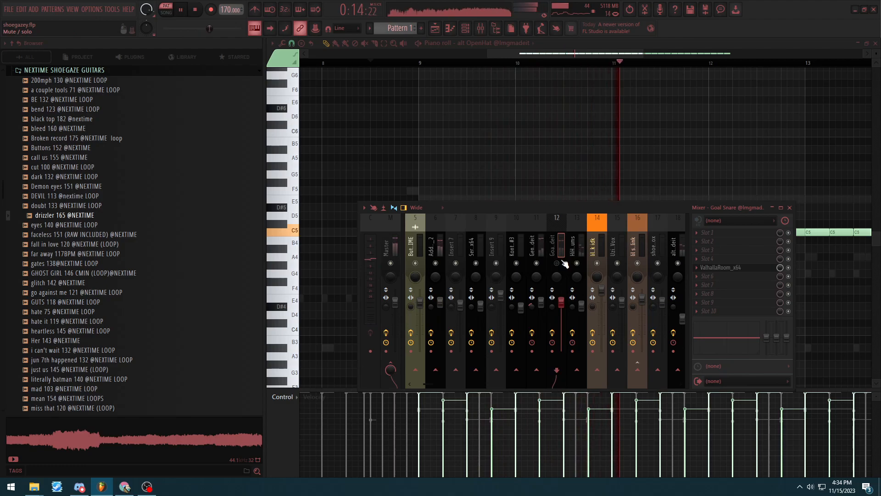
pyautogui.press('space')
pyautogui.click(504, 63)
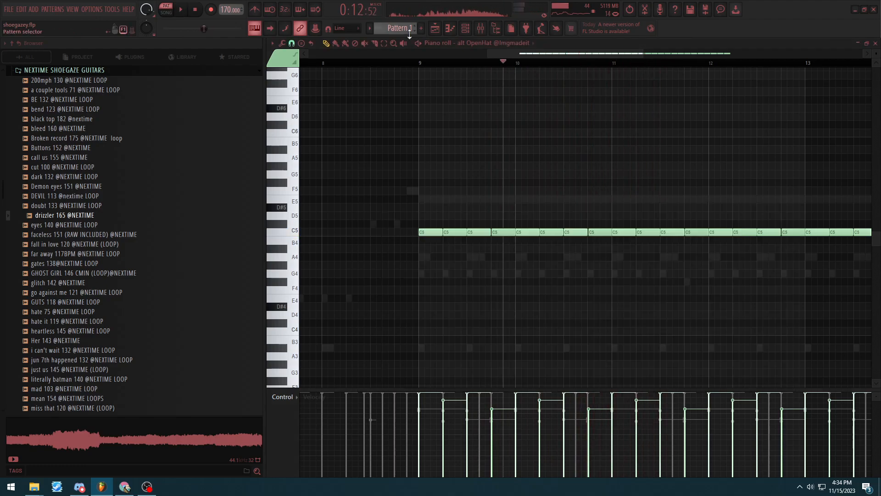
# Step: Show the channel rack and mixer, play Pattern 1 and select the CLA Crash mixer track
pyautogui.click(467, 32)
pyautogui.click(481, 30)
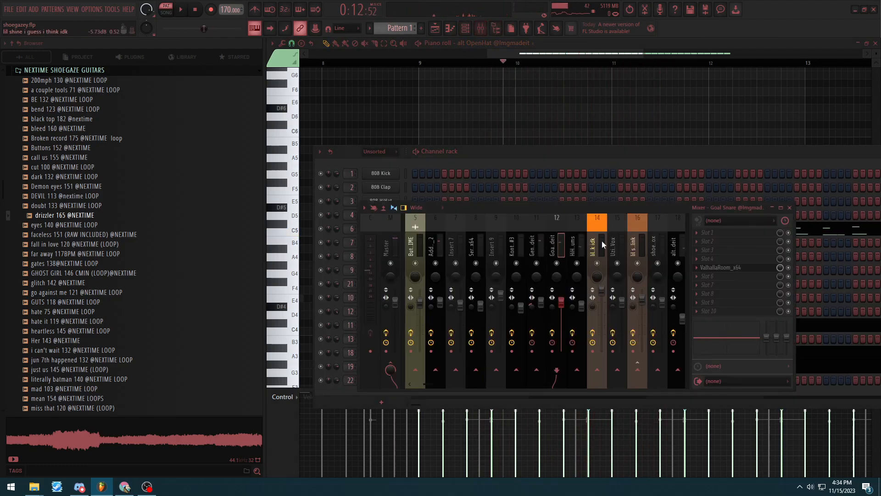
pyautogui.scroll(-3, 602, 241)
pyautogui.press('space')
pyautogui.scroll(-3, 615, 241)
pyautogui.click(583, 244)
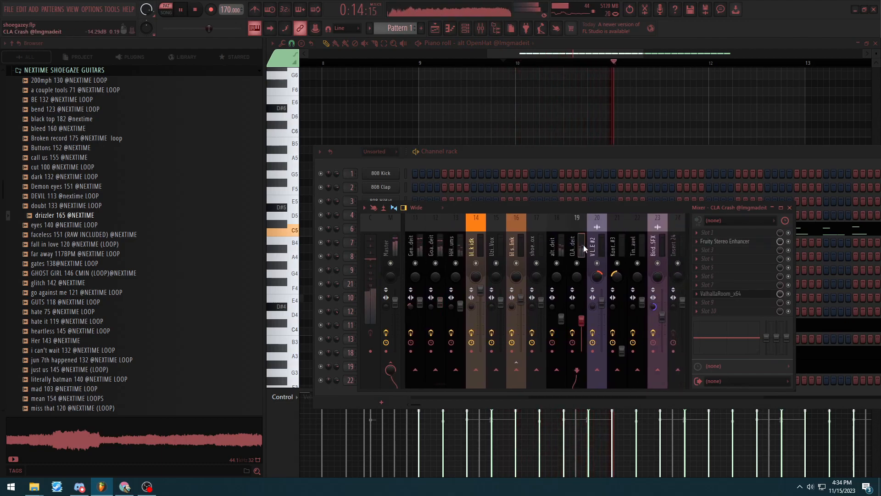
# Step: Stop playback, inspect the CLA Crash track's Fruity Stereo Enhancer, and close the effect and the mixer
pyautogui.press('space')
pyautogui.click(722, 242)
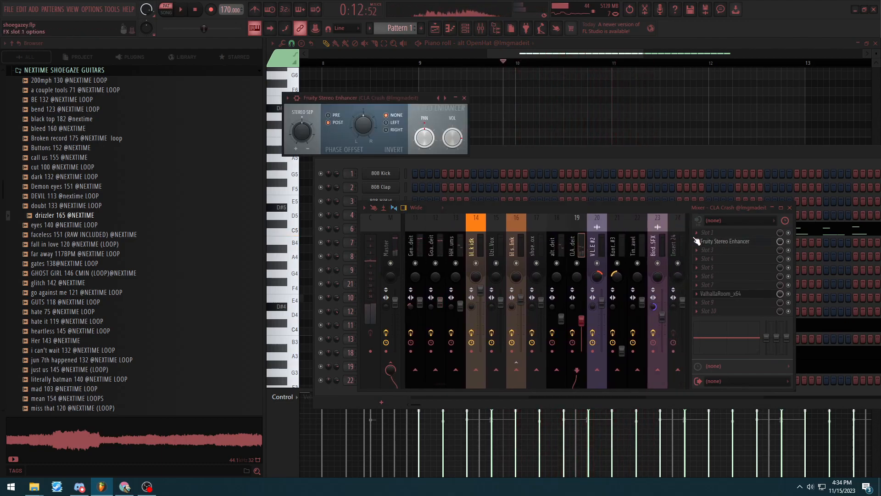
pyautogui.click(464, 97)
pyautogui.press('F9')
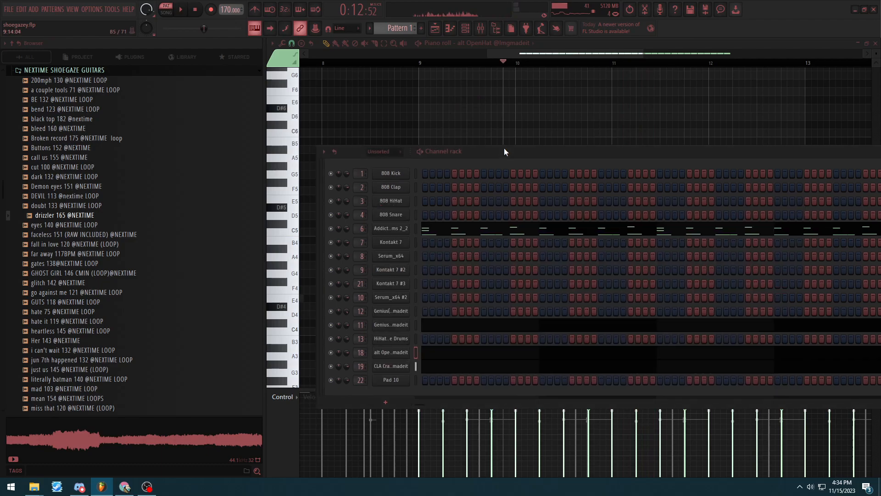
# Step: Examine Pattern 1's CLA Crash notes in the piano roll while playing from just before bar 9
pyautogui.moveTo(504, 64); pyautogui.dragTo(396, 64)
pyautogui.click(465, 29)
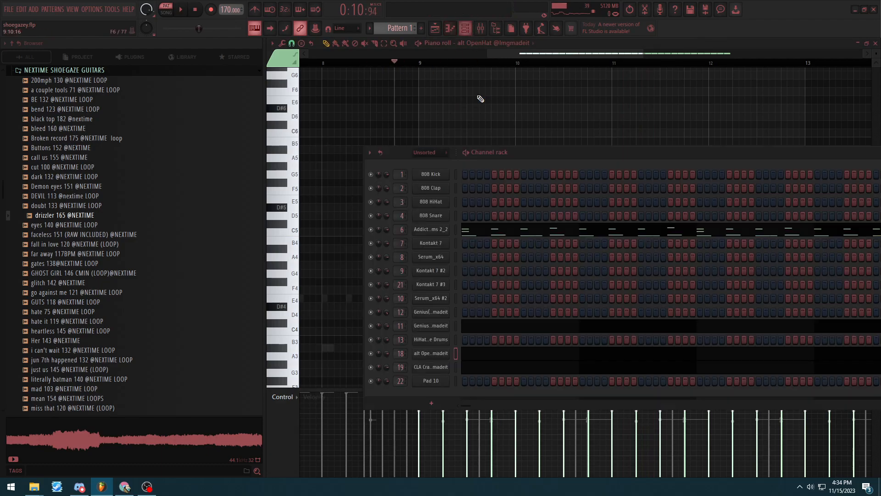
pyautogui.rightClick(441, 367)
pyautogui.click(482, 349)
pyautogui.scroll(-2, 556, 266)
pyautogui.press('space')
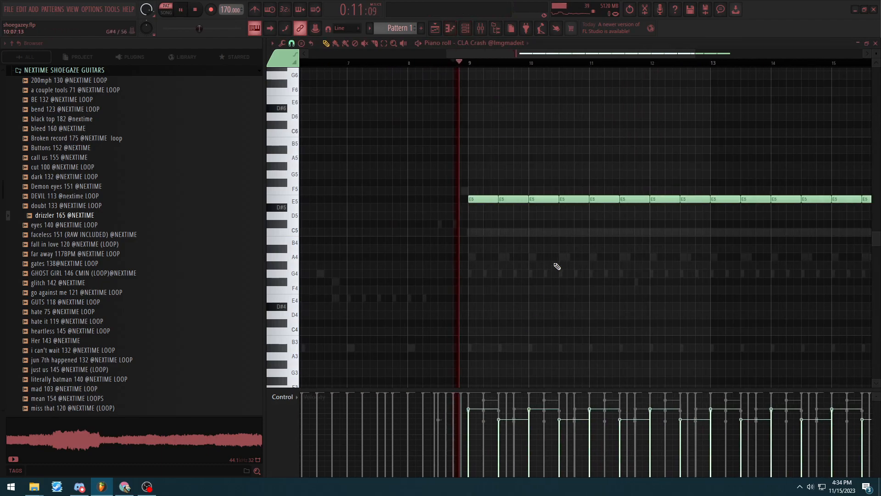
pyautogui.click(480, 28)
pyautogui.click(481, 28)
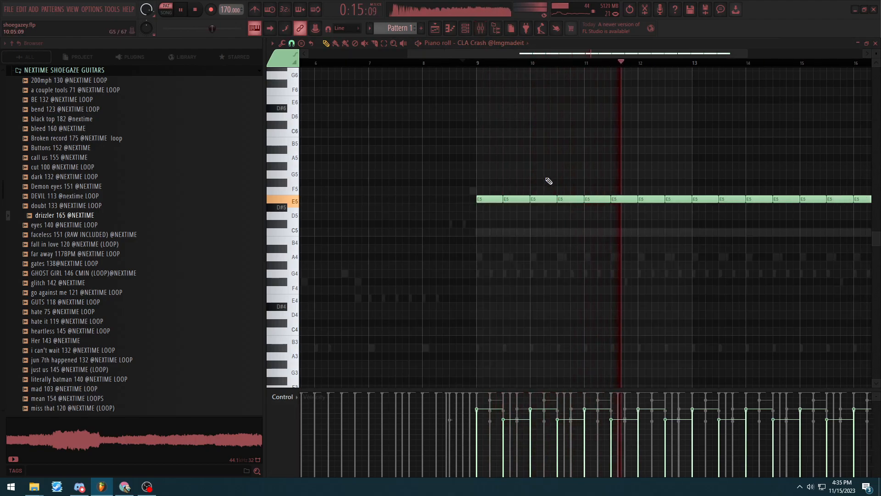
# Step: Stop playback, show and reposition the mixer with the CLA Crash track selected, and close the piano roll
pyautogui.scroll(-2, 547, 180)
pyautogui.click(480, 29)
pyautogui.press('space')
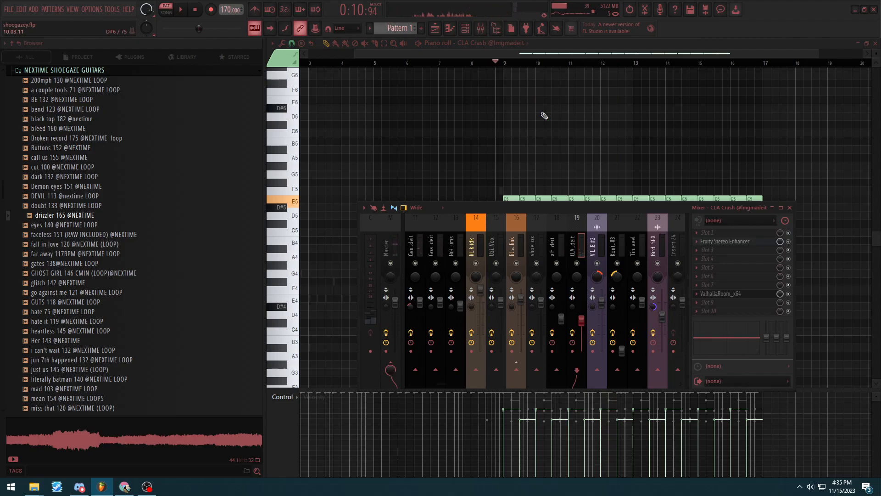
pyautogui.moveTo(559, 214); pyautogui.dragTo(528, 221)
pyautogui.click(875, 42)
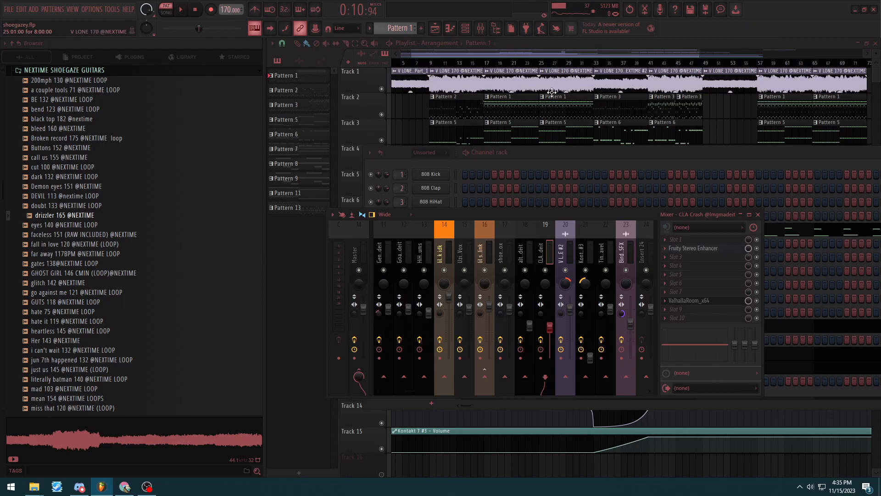
# Step: Play the full arrangement from about bar 16, leading into the Pattern 1 section
pyautogui.click(473, 63)
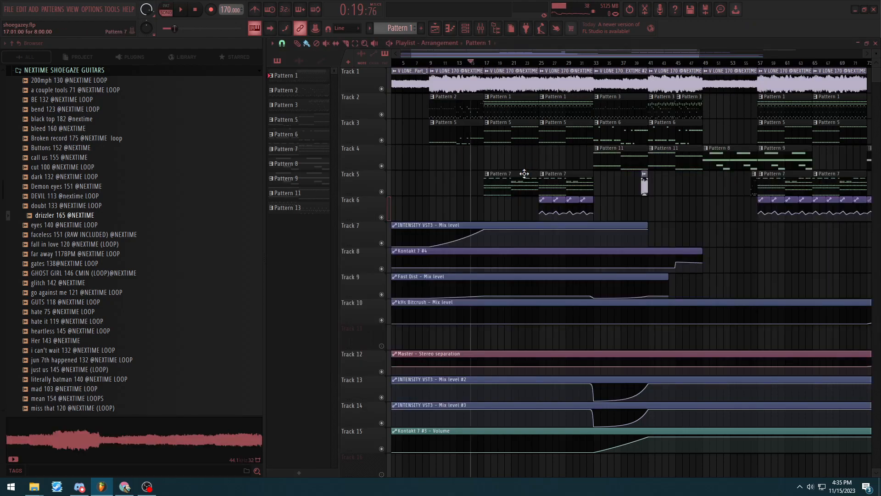
pyautogui.scroll(-3, 524, 175)
pyautogui.scroll(5, 474, 139)
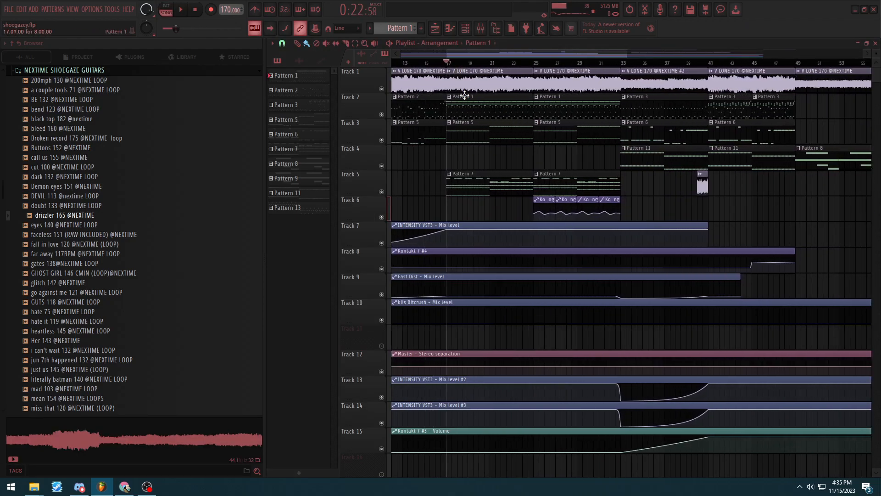
pyautogui.scroll(3, 432, 66)
pyautogui.scroll(-5, 507, 130)
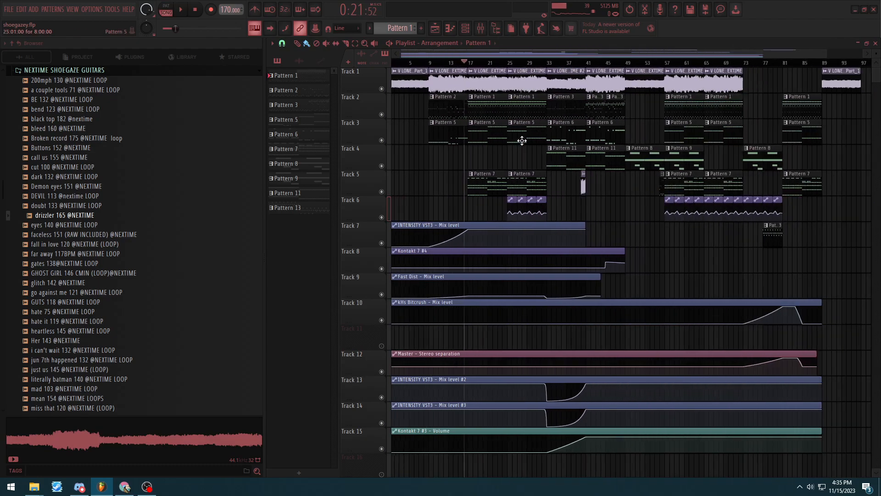
pyautogui.press('space')
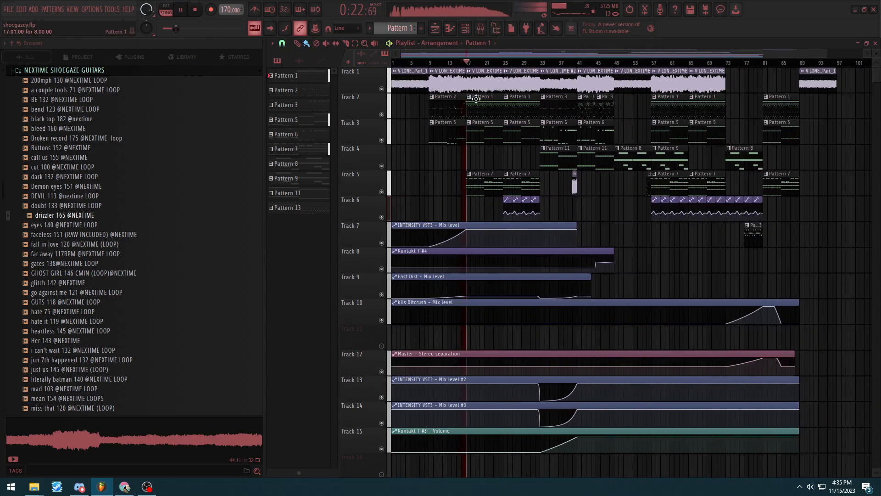
# Step: Show and reposition the channel rack while the Pattern 1 section plays, and stop playback
pyautogui.click(465, 28)
pyautogui.moveTo(525, 155); pyautogui.dragTo(502, 158)
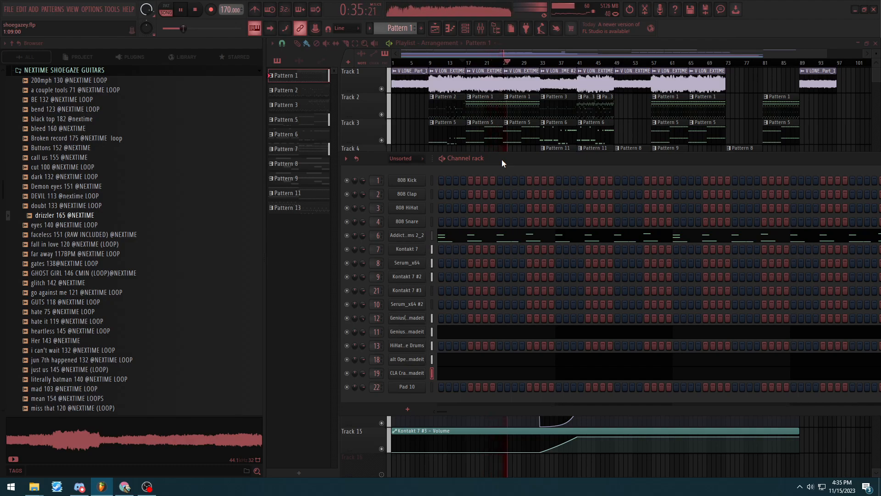
pyautogui.press('space')
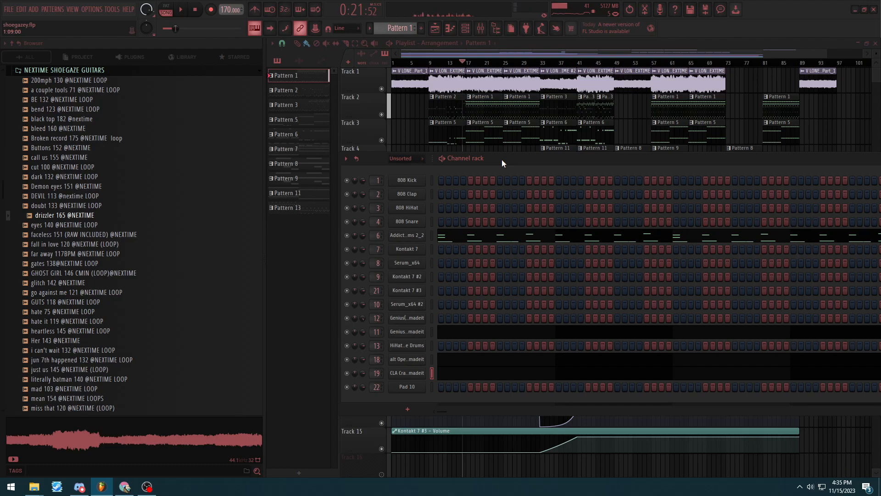
# Step: Play the arrangement from just before bar 33, where the Pattern 3 and Pattern 11 section begins
pyautogui.click(541, 63)
pyautogui.scroll(4, 558, 91)
pyautogui.scroll(2, 509, 67)
pyautogui.scroll(-4, 523, 64)
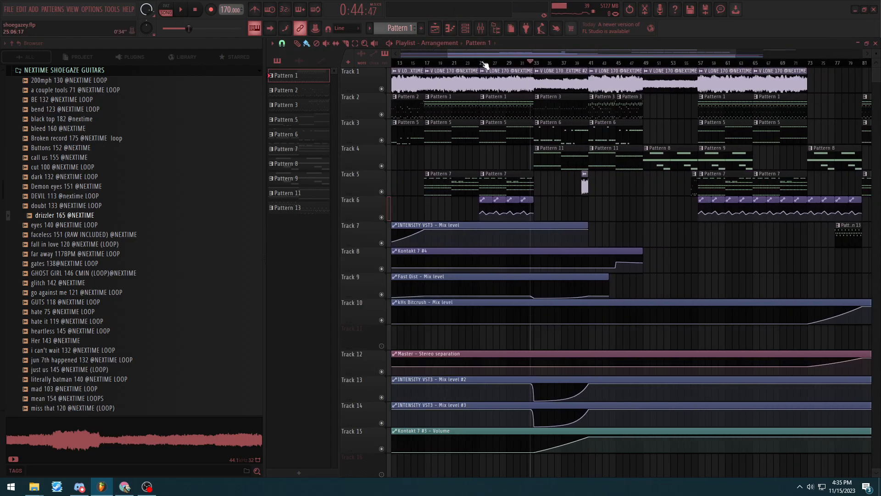
pyautogui.moveTo(479, 63); pyautogui.dragTo(525, 63)
pyautogui.click(531, 63)
pyautogui.scroll(4, 514, 66)
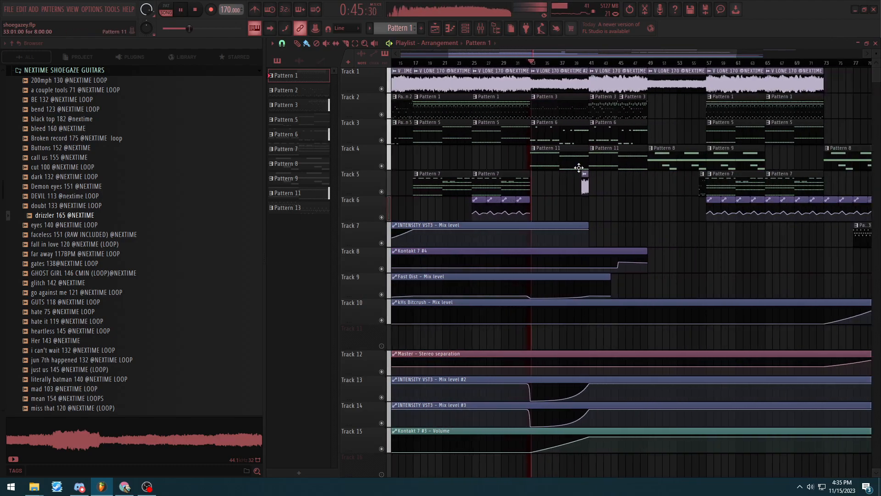
# Step: Examine Pattern 11's Kontakt 7 #3 notes in the piano roll and audition the second half on its own
pyautogui.doubleClick(534, 152)
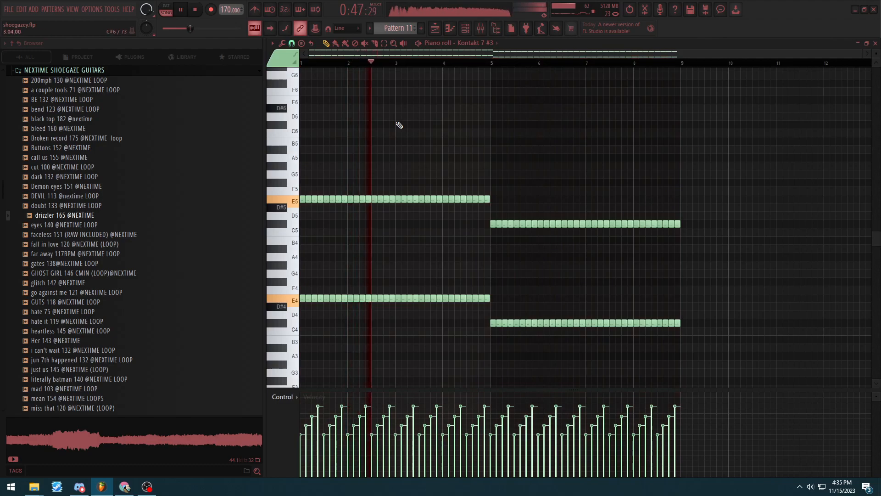
pyautogui.press('space')
pyautogui.click(512, 64)
pyautogui.press('space')
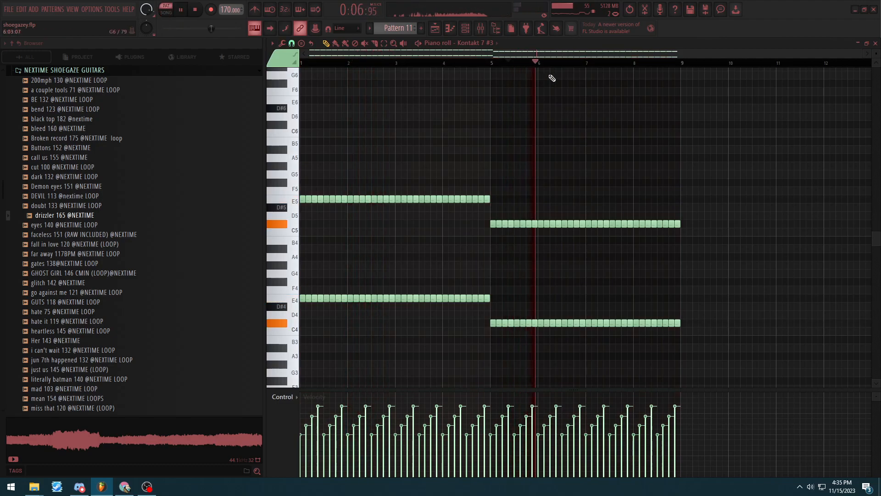
pyautogui.press('space')
# Step: Return to the playlist and play the arrangement from about bar 39
pyautogui.press('F5')
pyautogui.click(567, 63)
pyautogui.press('space')
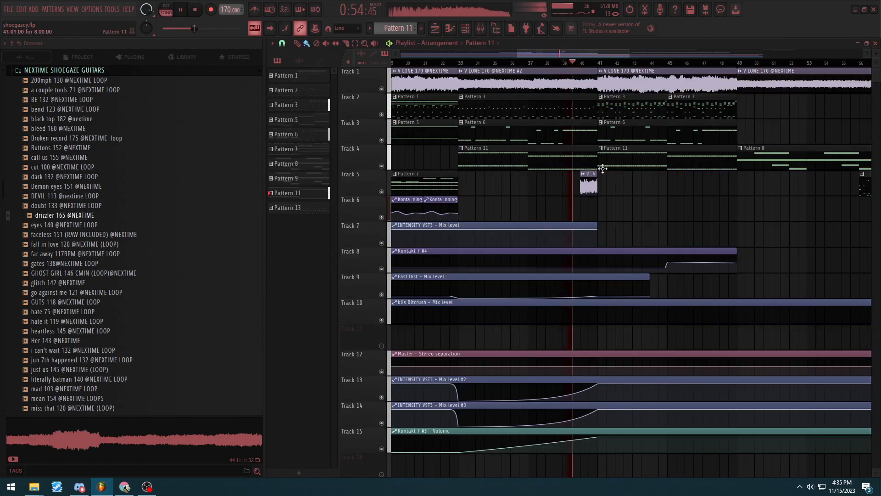
# Step: Solo Track 4 to hear Pattern 11 alone, restore the other tracks, and briefly check the mixer
pyautogui.rightClick(383, 167)
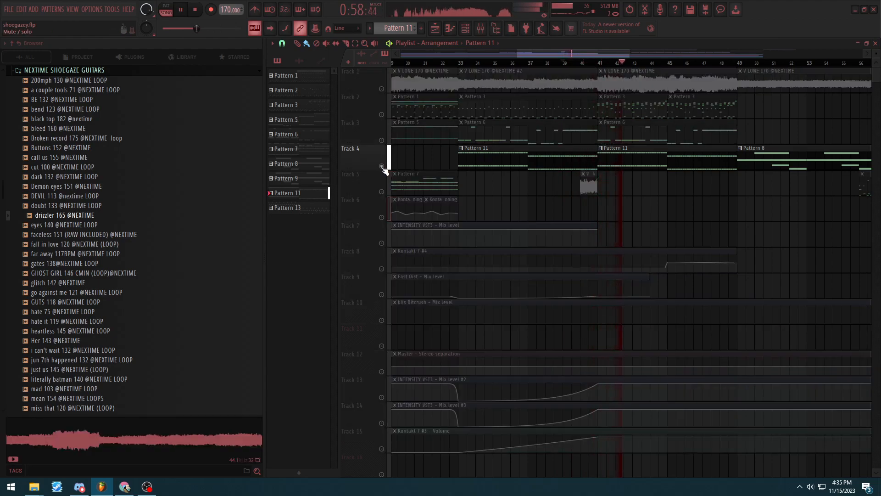
pyautogui.rightClick(383, 167)
pyautogui.click(482, 29)
pyautogui.click(482, 29)
pyautogui.scroll(5, 753, 214)
pyautogui.scroll(-8, 605, 212)
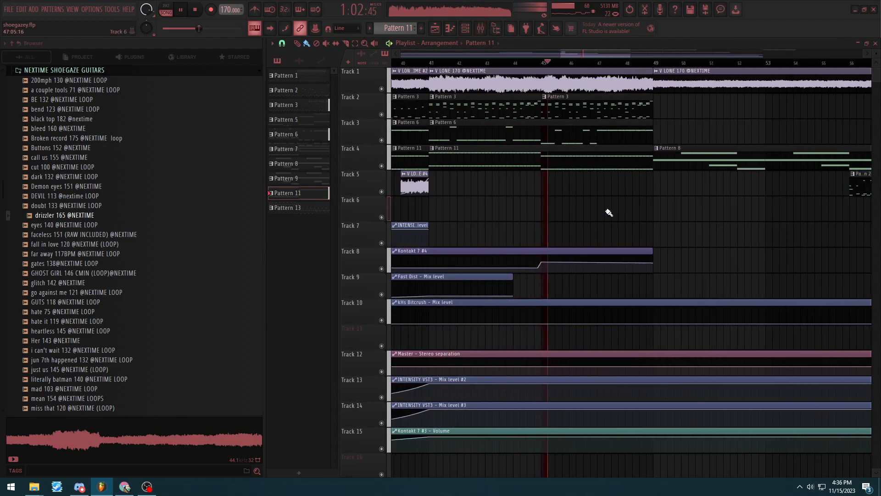
# Step: Replay from bar 41 and examine Pattern 3's Addictive Drums notes in the piano roll
pyautogui.click(603, 117)
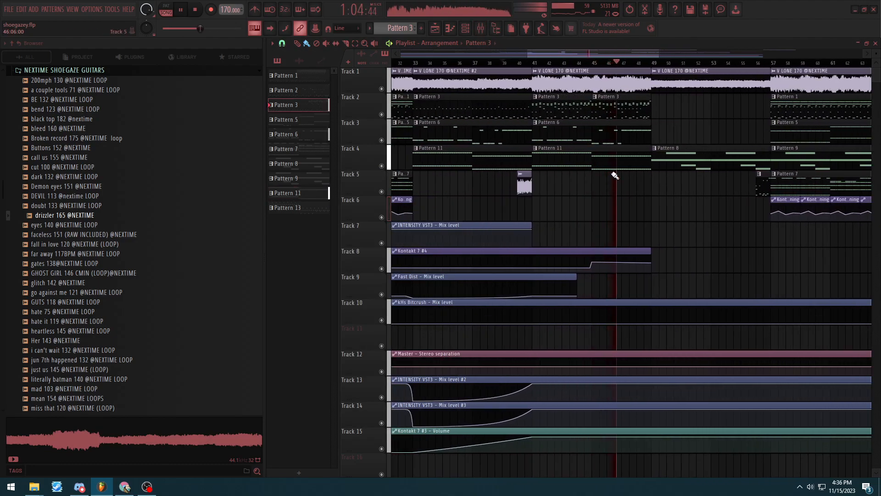
pyautogui.scroll(2, 606, 152)
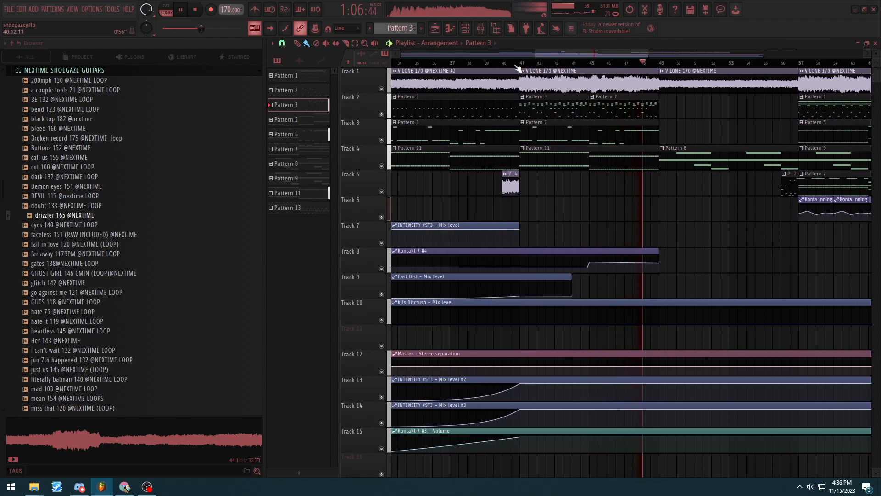
pyautogui.click(519, 63)
pyautogui.doubleClick(536, 110)
pyautogui.scroll(-2, 581, 274)
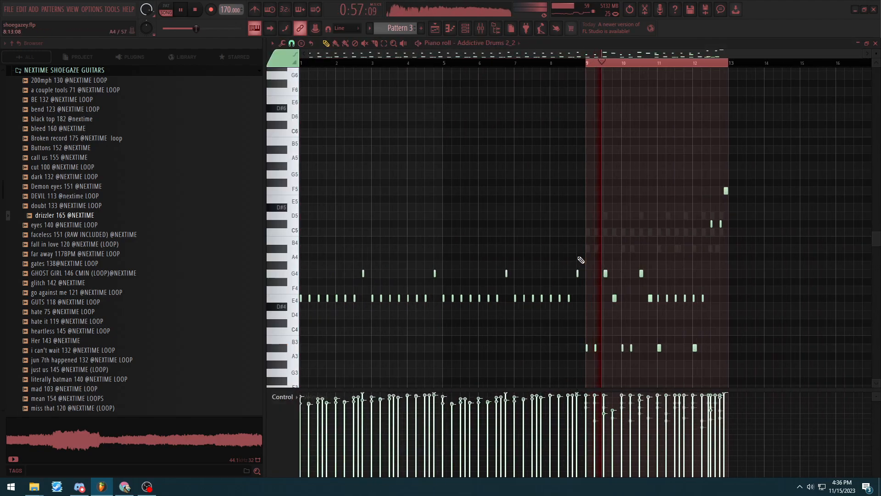
pyautogui.scroll(-4, 597, 266)
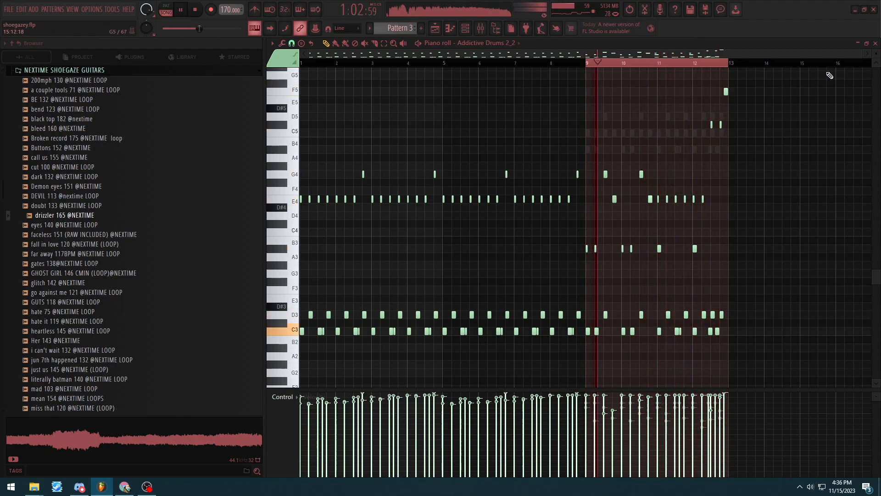
# Step: Close the piano roll, select the Pattern 8 clip on Track 4 in the playlist, and stop playback
pyautogui.click(866, 44)
pyautogui.click(861, 88)
pyautogui.hscroll(5, 742, 191)
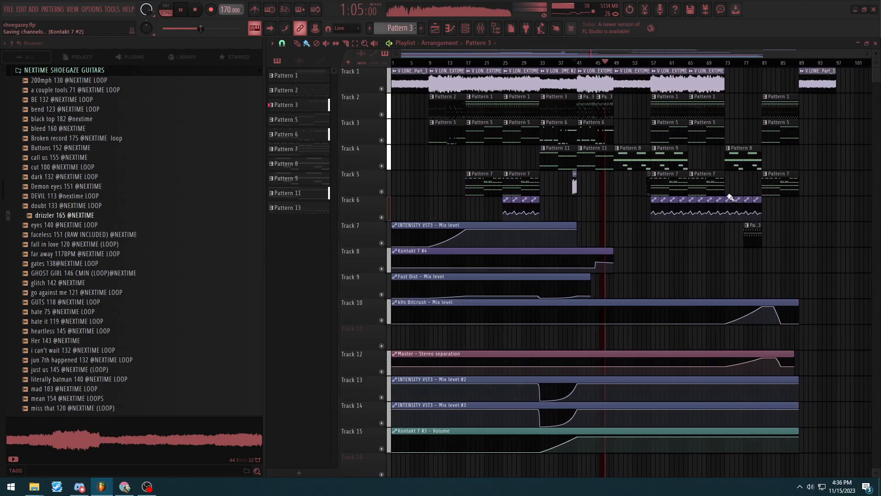
pyautogui.click(589, 163)
pyautogui.press('space')
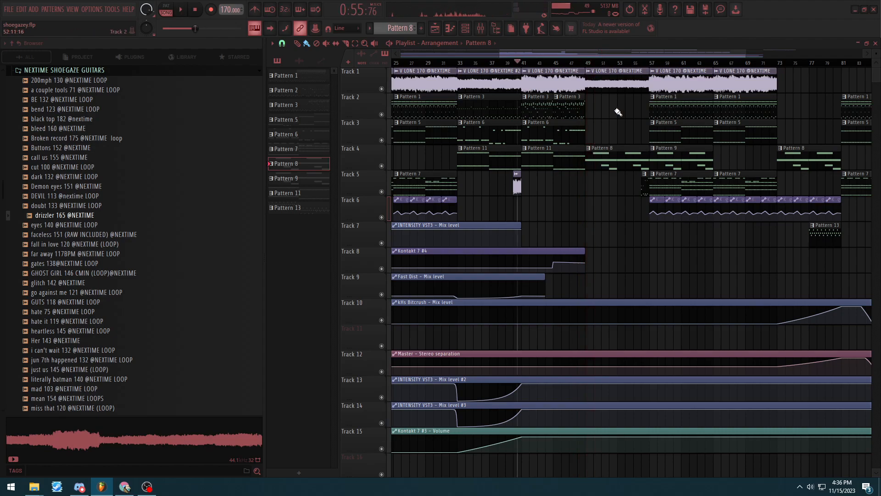
# Step: Look over the whole playlist arrangement and move the playhead between bars 12 and 13
pyautogui.scroll(-3, 566, 60)
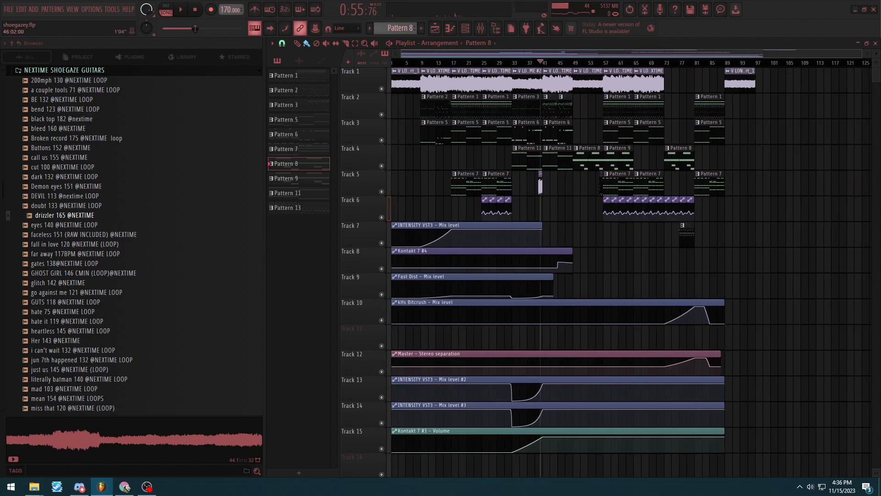
pyautogui.scroll(2, 541, 63)
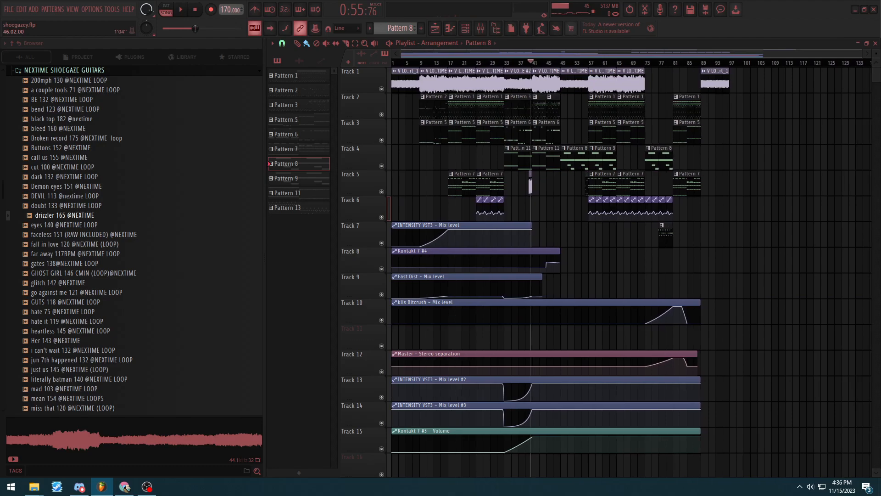
pyautogui.scroll(-3, 578, 63)
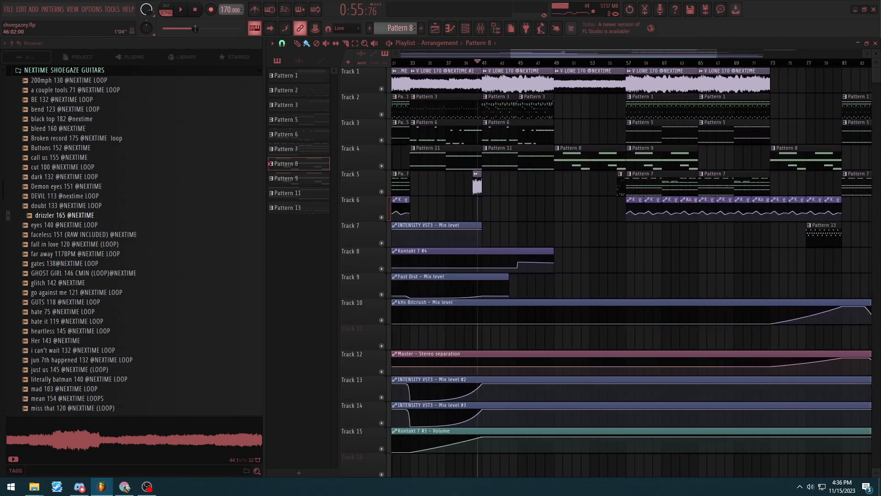
pyautogui.scroll(4, 404, 65)
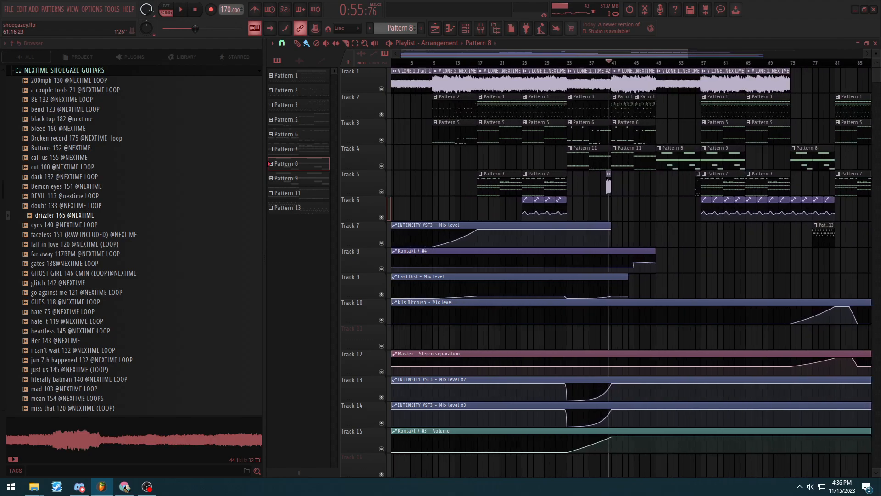
pyautogui.moveTo(505, 62); pyautogui.dragTo(460, 63)
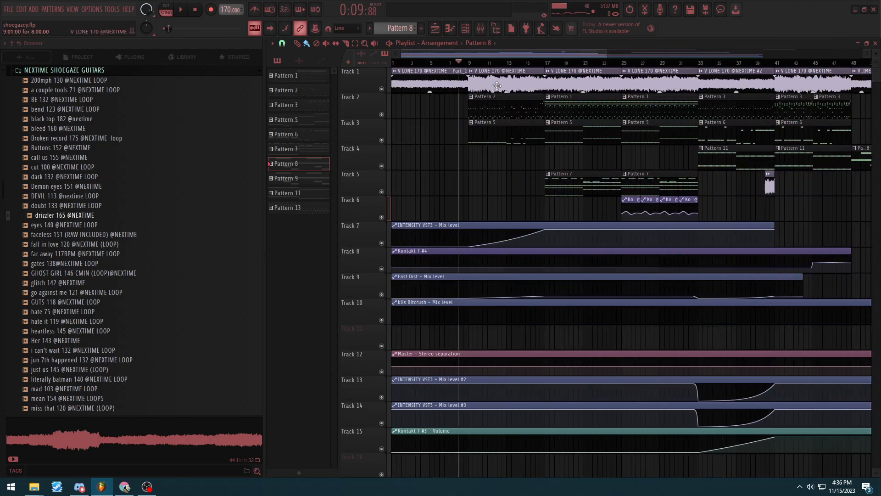
pyautogui.scroll(-6, 133, 244)
pyautogui.scroll(9, 123, 268)
pyautogui.scroll(-4, 128, 243)
pyautogui.click(501, 63)
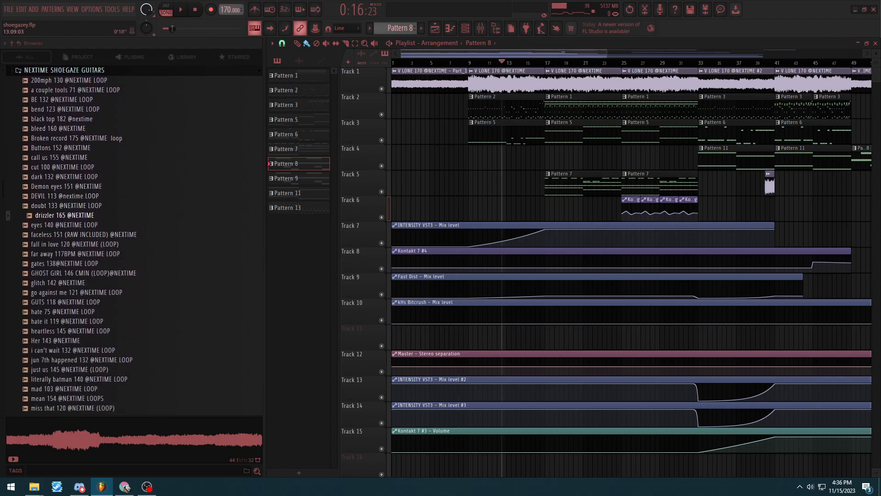